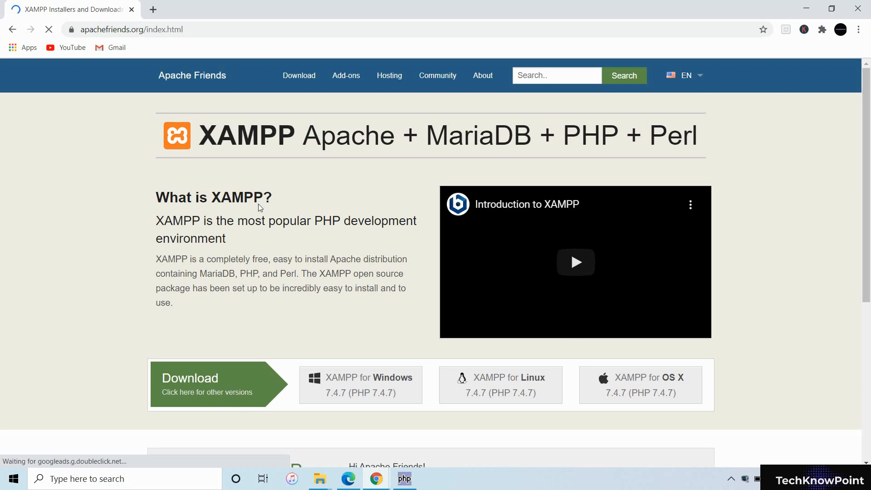
- Download the XAMPP 7.4.7 installer for Windows from the Apache Friends site and minimize the browser
{"action": "scroll", "coordinate": [263, 218], "scroll_direction": "down", "scroll_amount": 2}
{"action": "scroll", "coordinate": [273, 225], "scroll_direction": "up", "scroll_amount": 2}
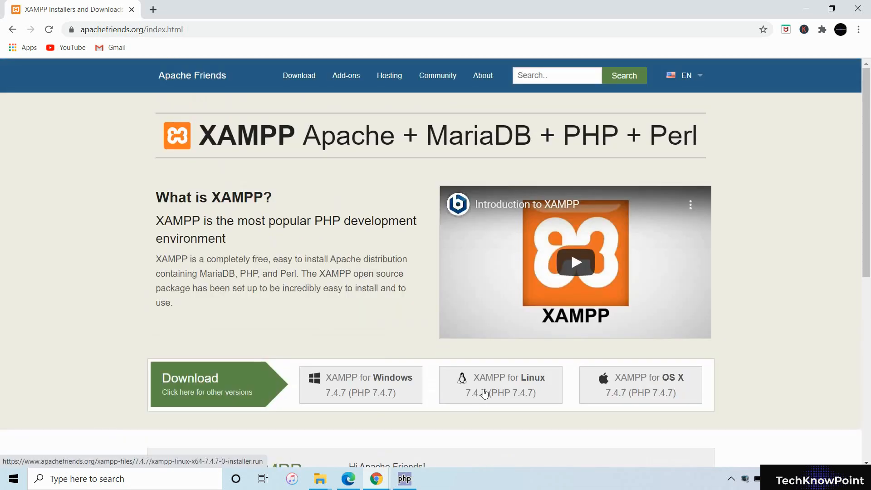
{"action": "left_click", "coordinate": [356, 380]}
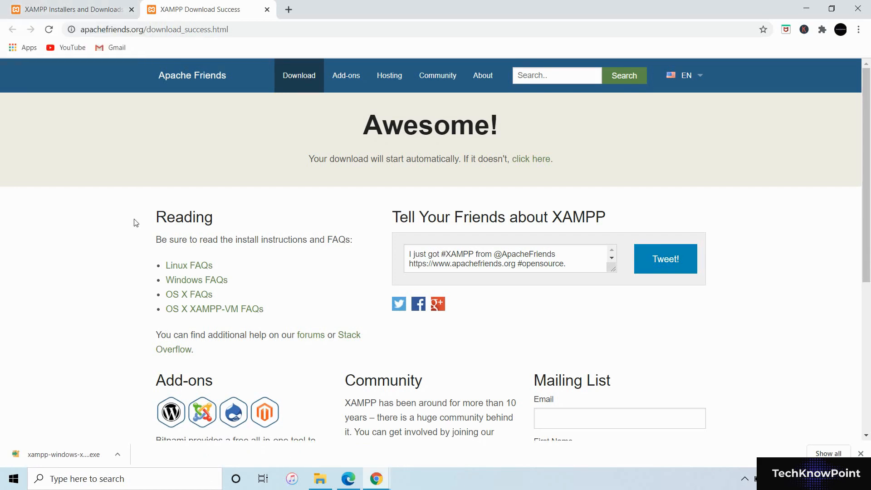
{"action": "left_click", "coordinate": [807, 8]}
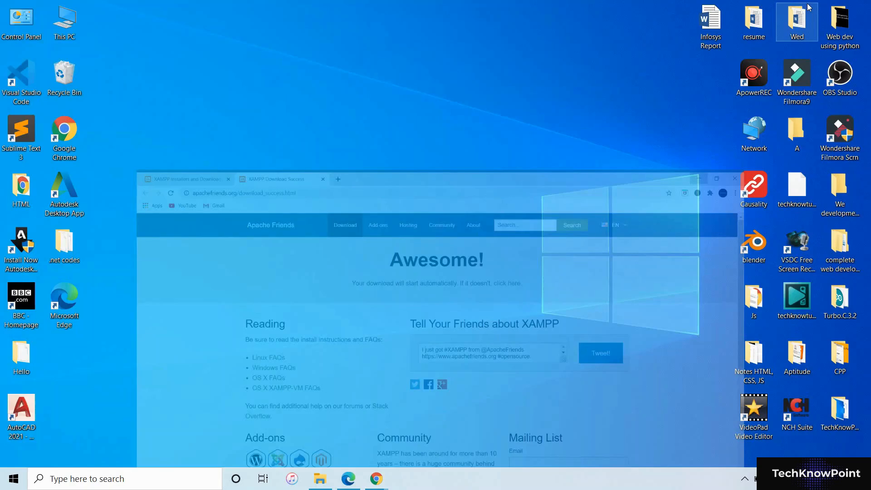
- Run the downloaded XAMPP installer from the Downloads folder, allowing the non-Store app to install anyway
{"action": "double_click", "coordinate": [66, 27]}
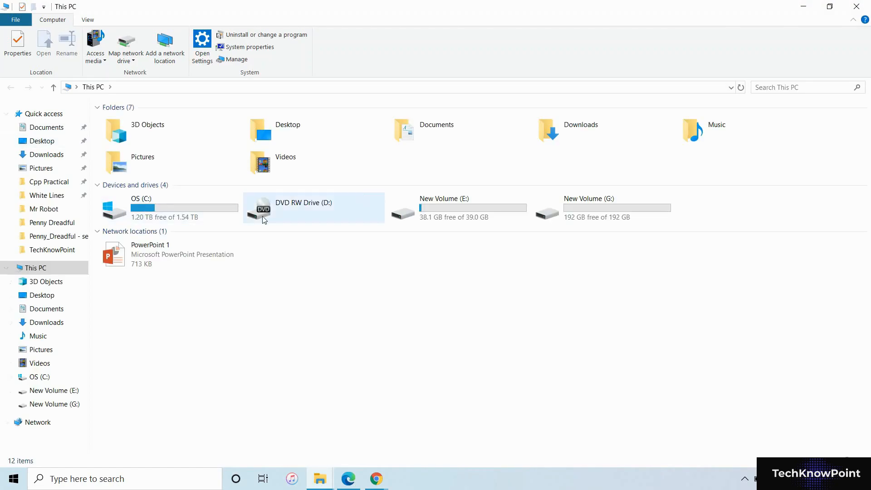
{"action": "double_click", "coordinate": [545, 127]}
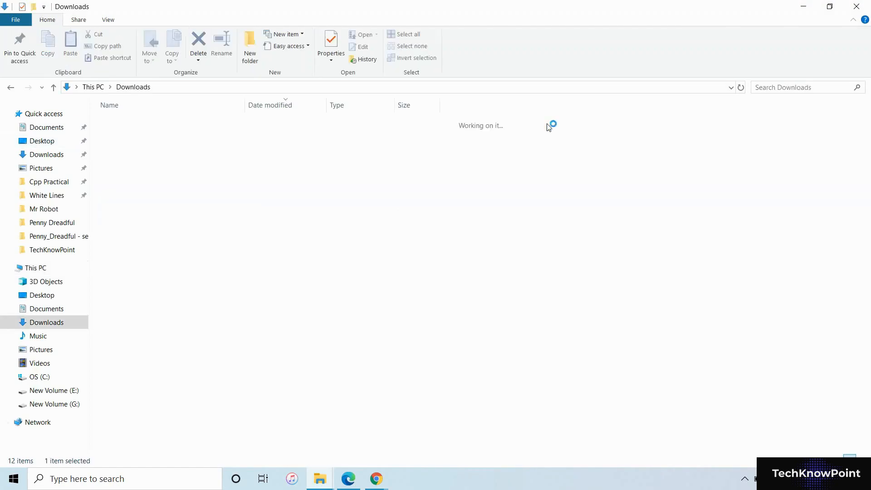
{"action": "double_click", "coordinate": [185, 136]}
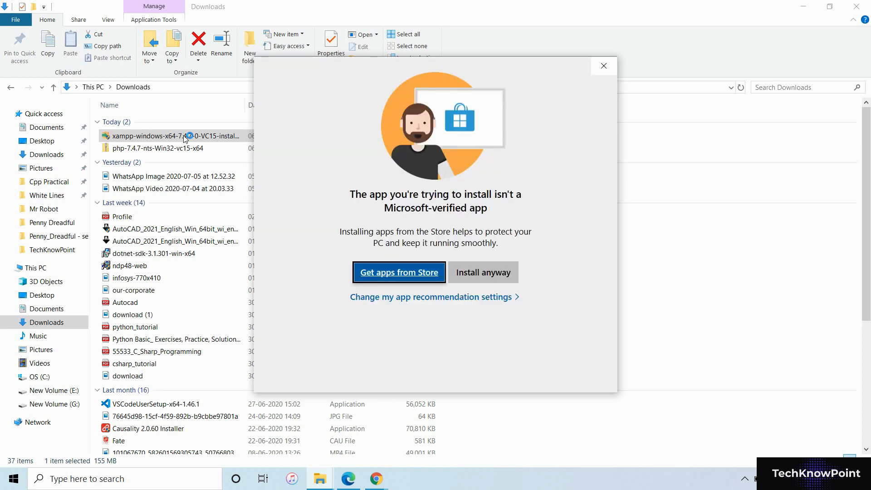
{"action": "left_click", "coordinate": [485, 274]}
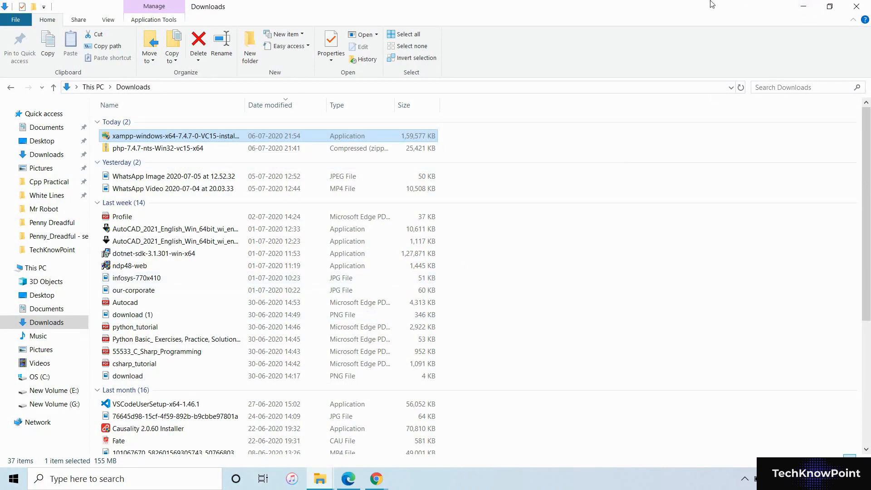
{"action": "left_click", "coordinate": [805, 6]}
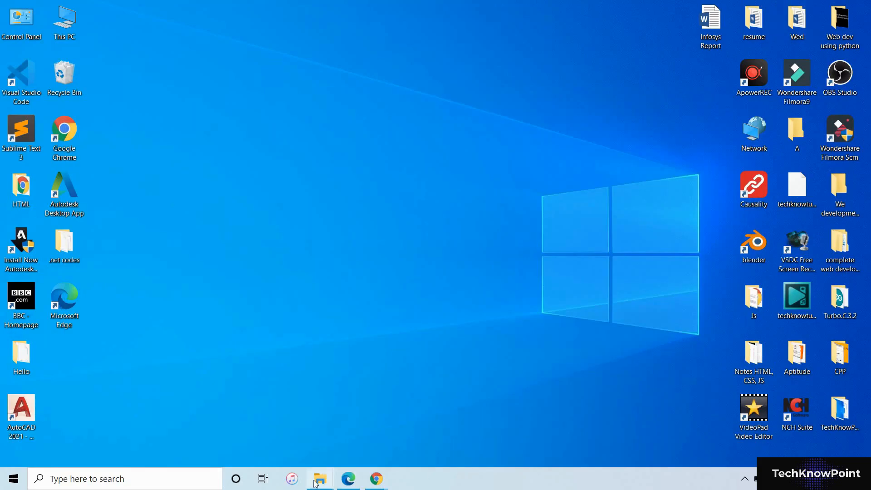
- Continue past the antivirus and User Account Control notices and the XAMPP setup welcome page
{"action": "mouse_move", "coordinate": [316, 481]}
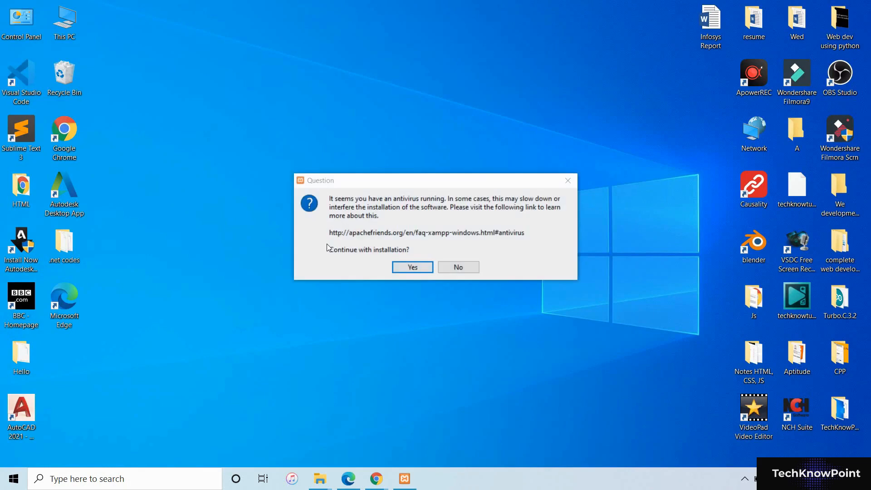
{"action": "left_click", "coordinate": [413, 268]}
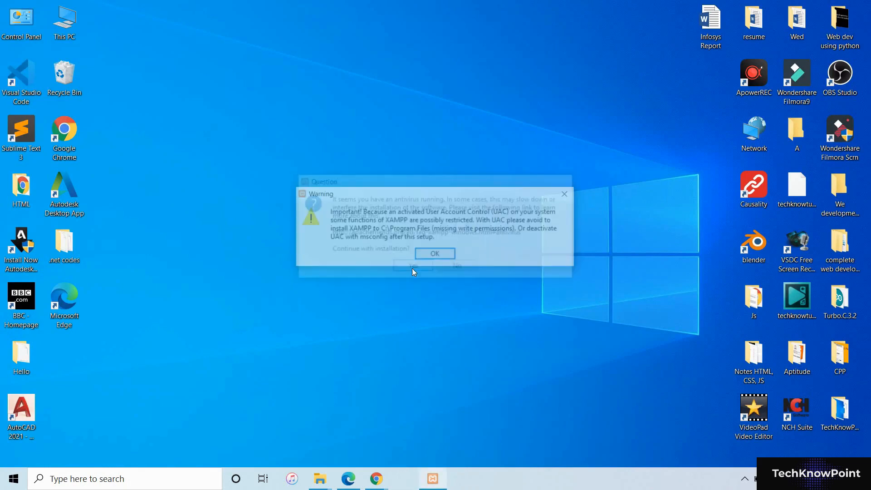
{"action": "left_click", "coordinate": [424, 257]}
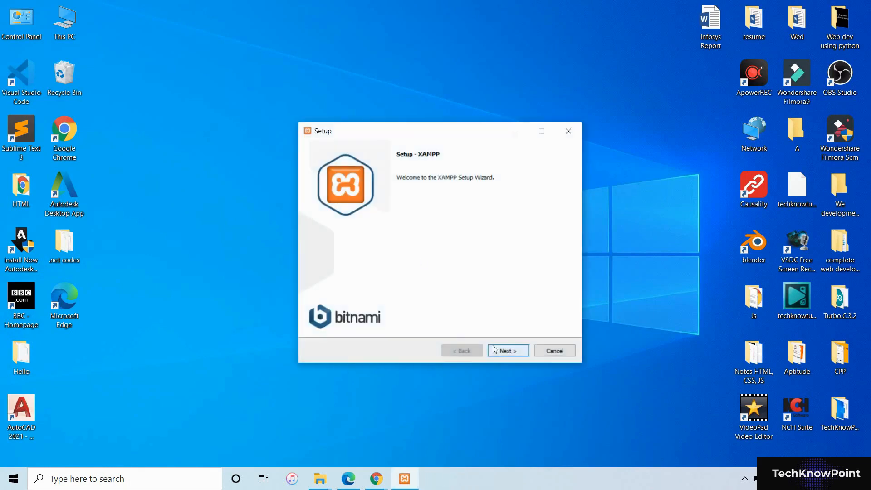
{"action": "left_click", "coordinate": [506, 352]}
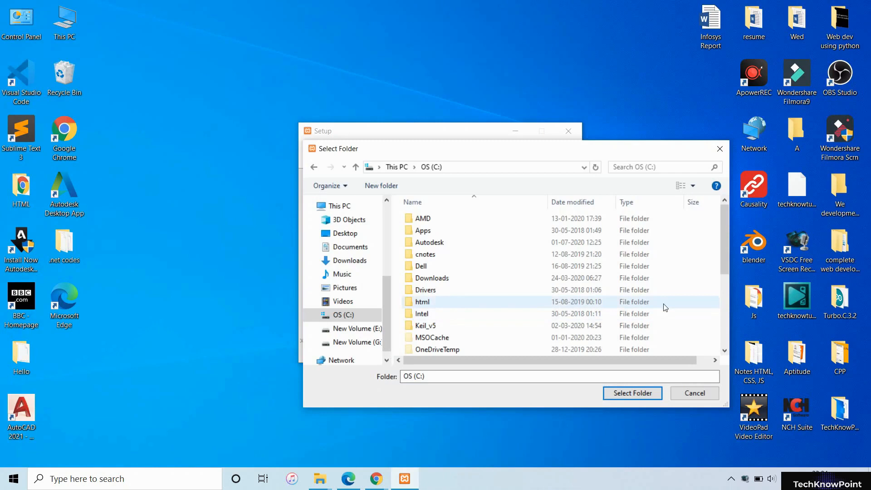
- Create a folder named xampp2 on the C: drive and choose it as the XAMPP installation folder
{"action": "right_click", "coordinate": [694, 290]}
{"action": "mouse_move", "coordinate": [677, 442]}
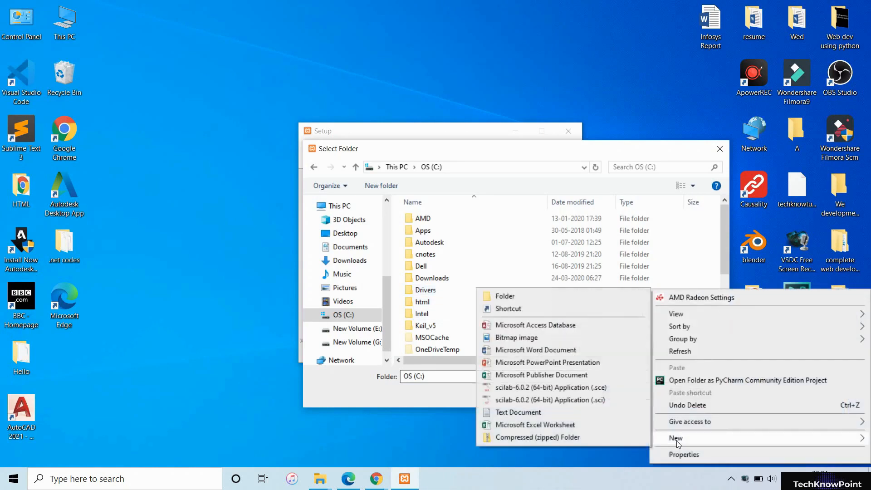
{"action": "left_click", "coordinate": [566, 296]}
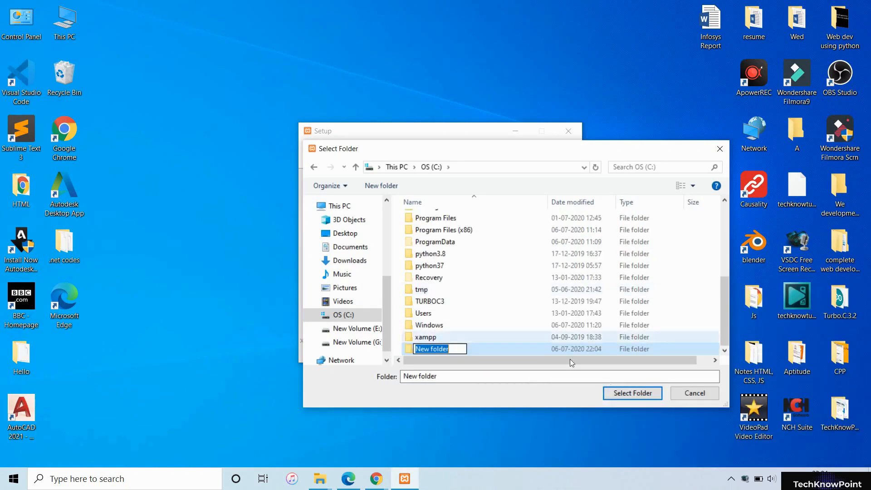
{"action": "key", "text": "BackSpace"}
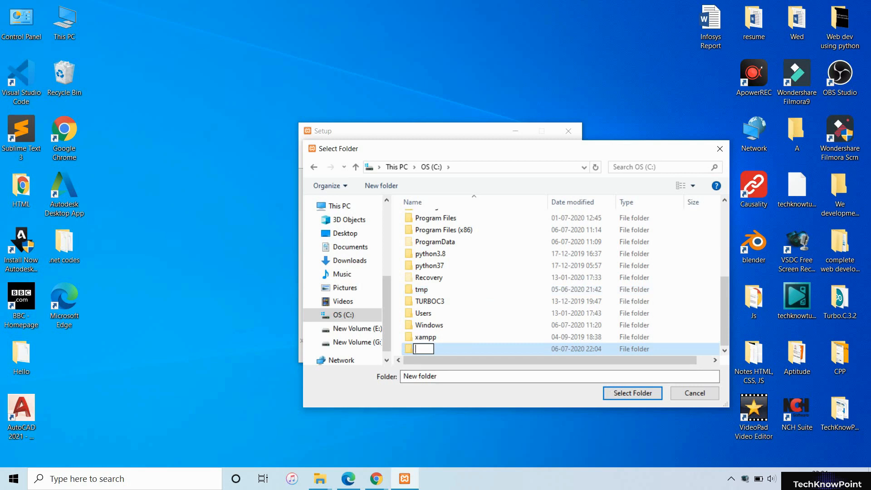
{"action": "type", "text": "xampp2"}
{"action": "key", "text": "Return"}
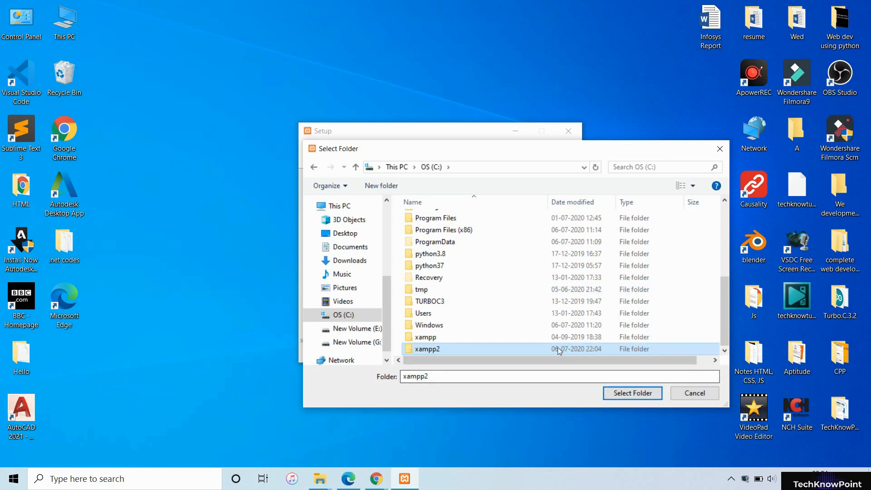
{"action": "left_click", "coordinate": [624, 392]}
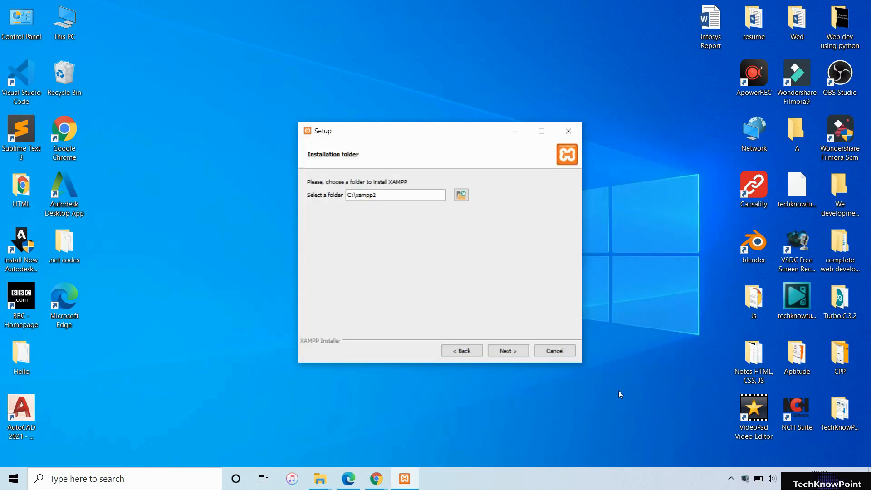
- Accept the installation folder and the remaining setup pages with their default options, and start installing XAMPP
{"action": "left_click", "coordinate": [507, 351]}
{"action": "left_click", "coordinate": [507, 351]}
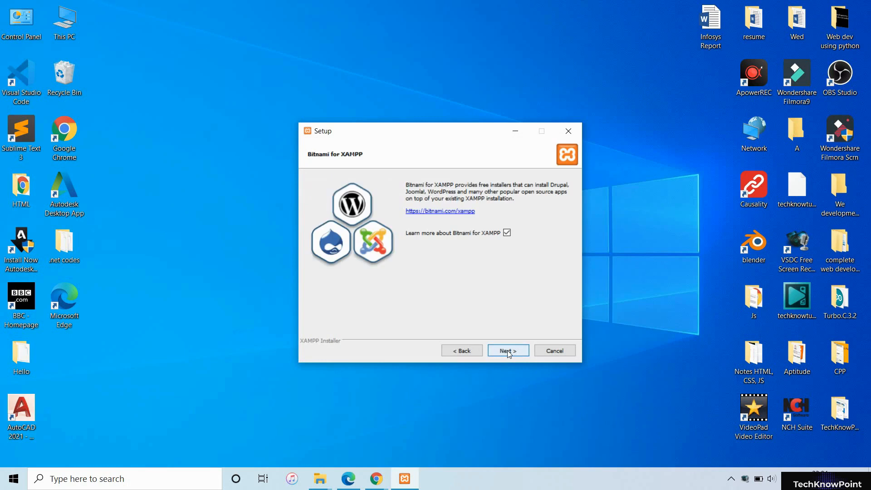
{"action": "left_click", "coordinate": [507, 350]}
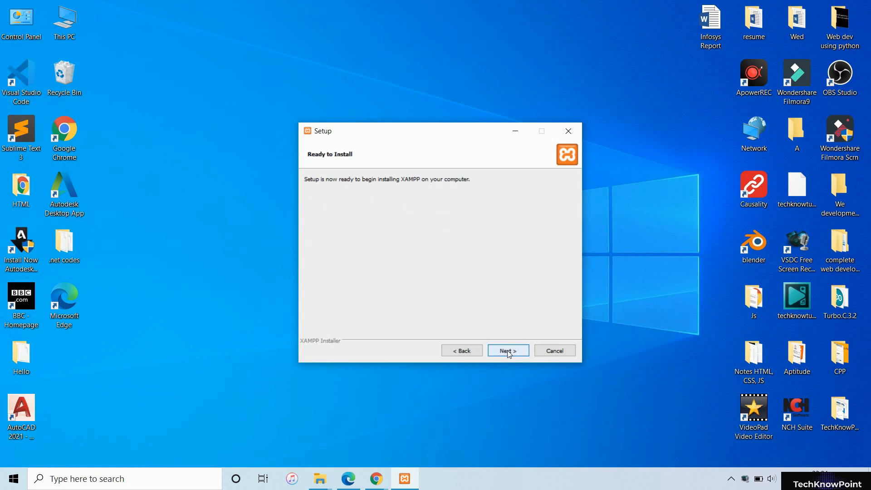
{"action": "left_click", "coordinate": [506, 350]}
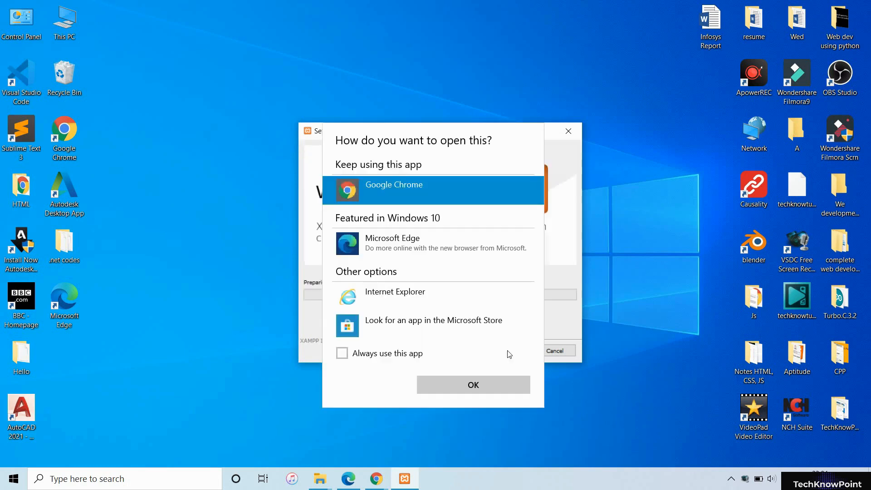
- Open the Bitnami for XAMPP page in Google Chrome, close the open video tab and minimize the browser
{"action": "left_click", "coordinate": [489, 388]}
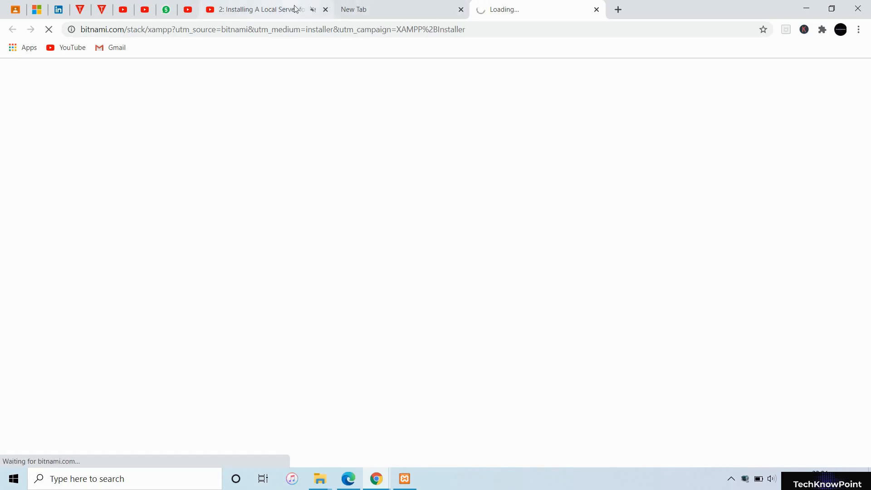
{"action": "left_click", "coordinate": [326, 9]}
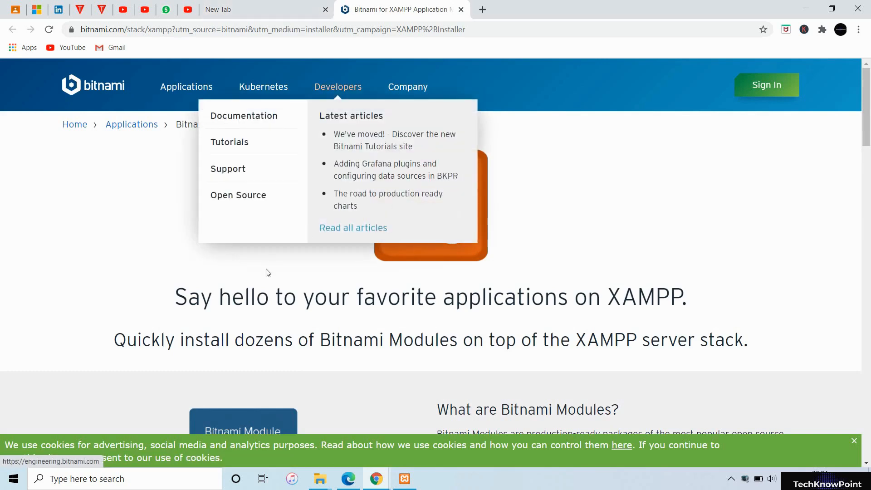
{"action": "left_click", "coordinate": [806, 8]}
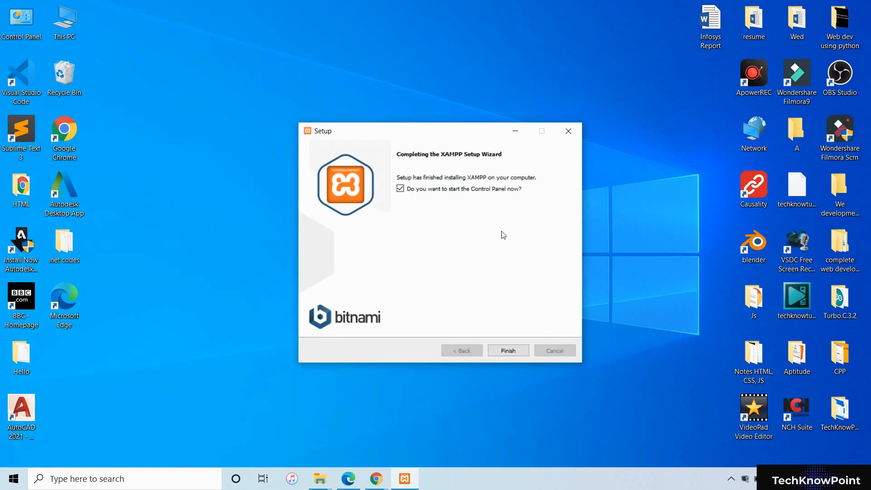
- Finish the setup with the XAMPP Control Panel launched, and start the Apache and MySQL modules
{"action": "left_click", "coordinate": [503, 350]}
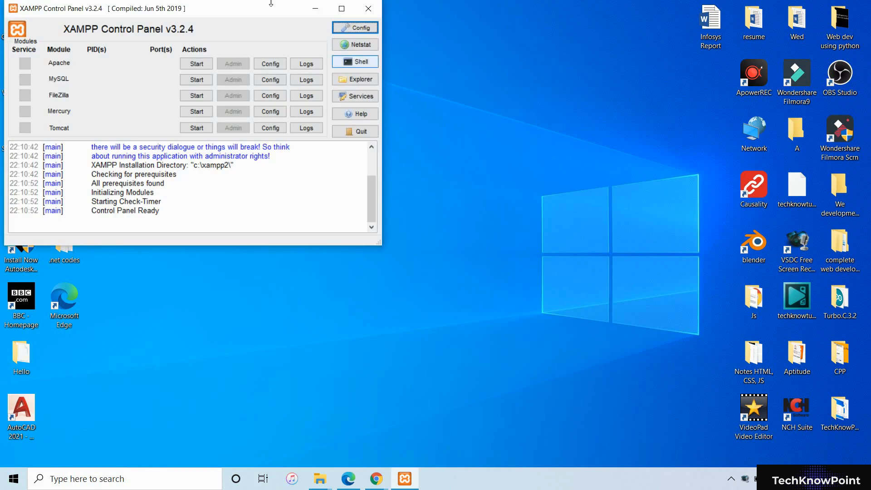
{"action": "left_click", "coordinate": [342, 8]}
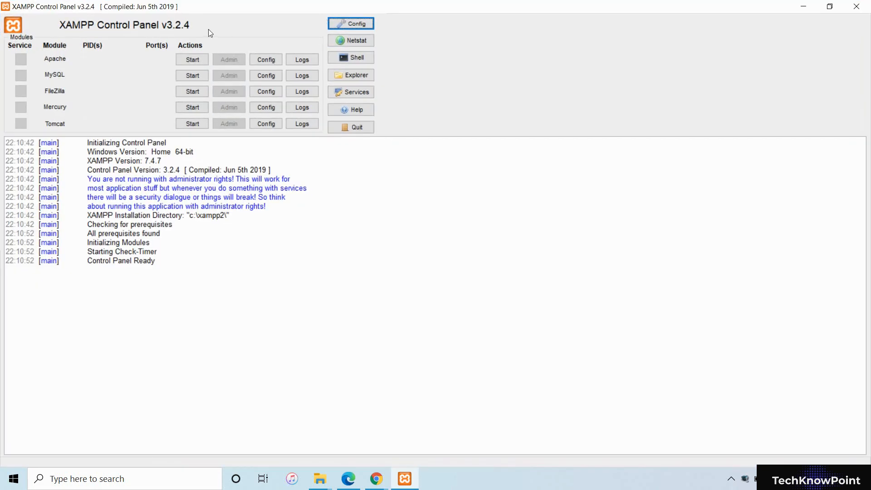
{"action": "left_click", "coordinate": [189, 60]}
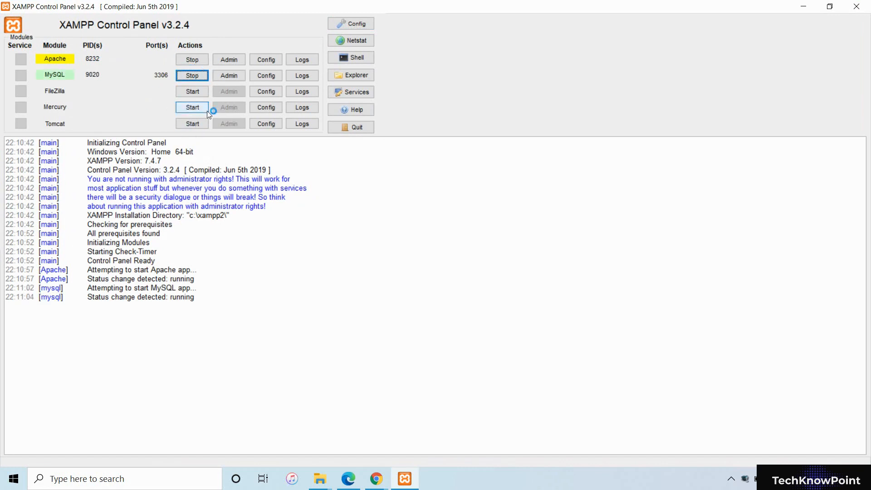
{"action": "left_click", "coordinate": [802, 7]}
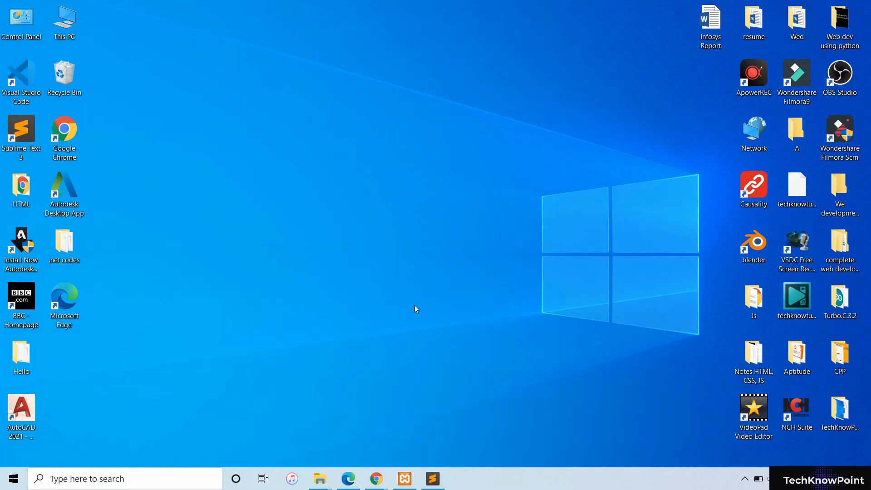
- Open the htdocs folder inside C:\xampp2 in File Explorer
{"action": "double_click", "coordinate": [75, 20]}
{"action": "double_click", "coordinate": [200, 217]}
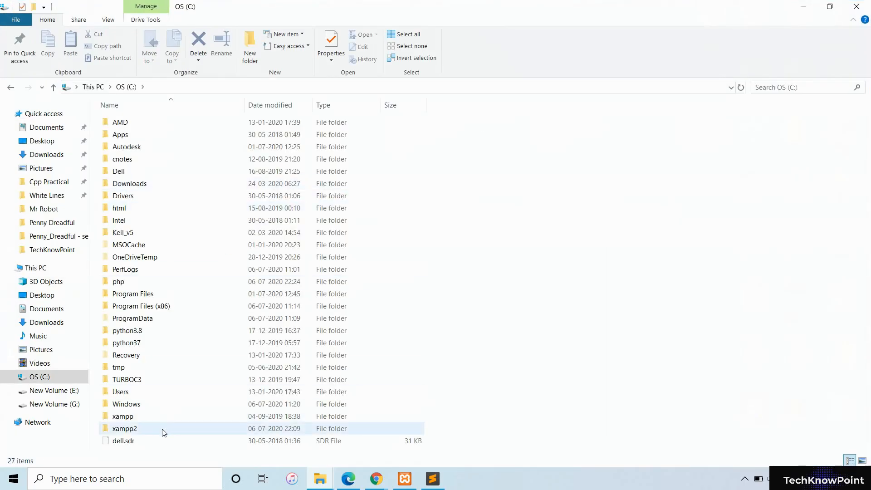
{"action": "double_click", "coordinate": [164, 428]}
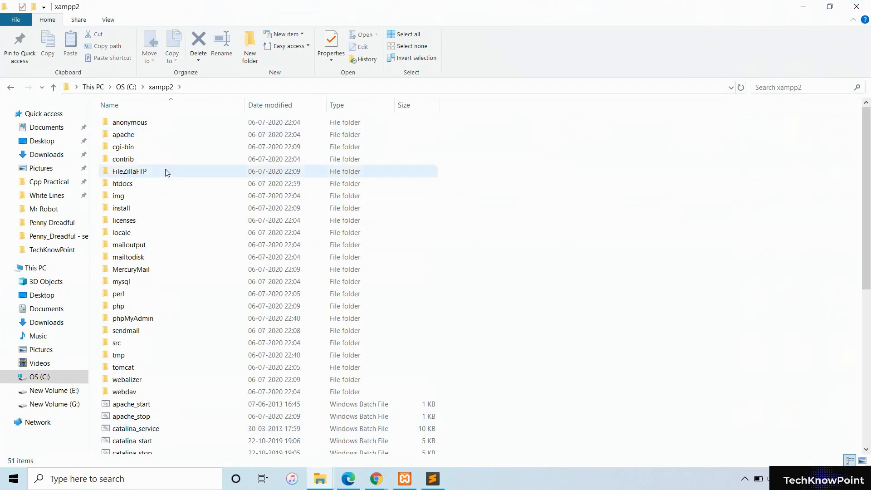
{"action": "left_click_drag", "start_coordinate": [526, 192], "coordinate": [489, 198]}
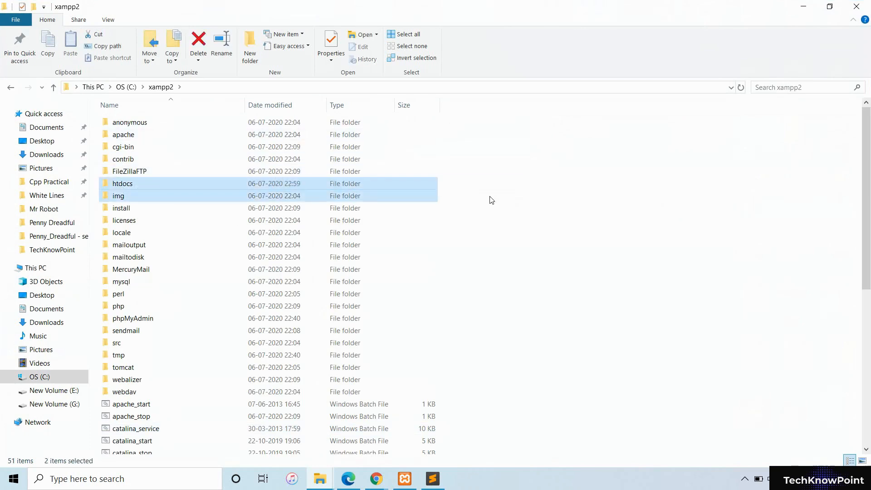
{"action": "left_click", "coordinate": [490, 187]}
{"action": "left_click", "coordinate": [334, 185]}
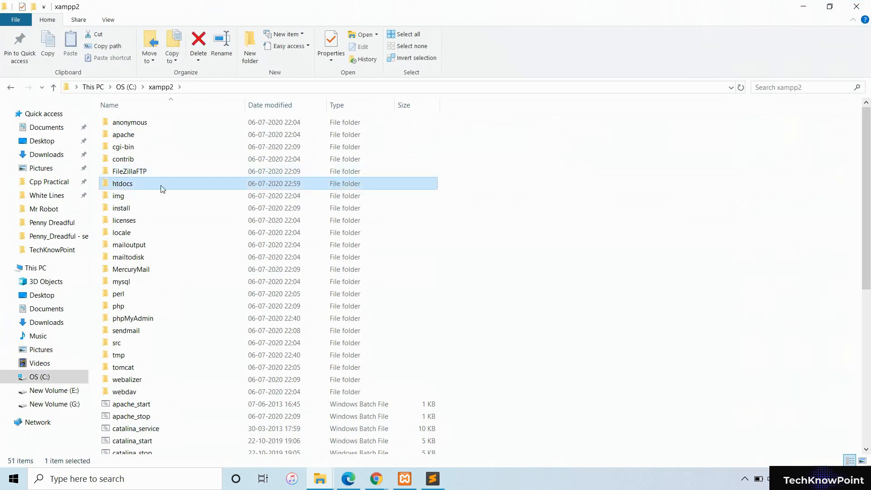
{"action": "double_click", "coordinate": [146, 185]}
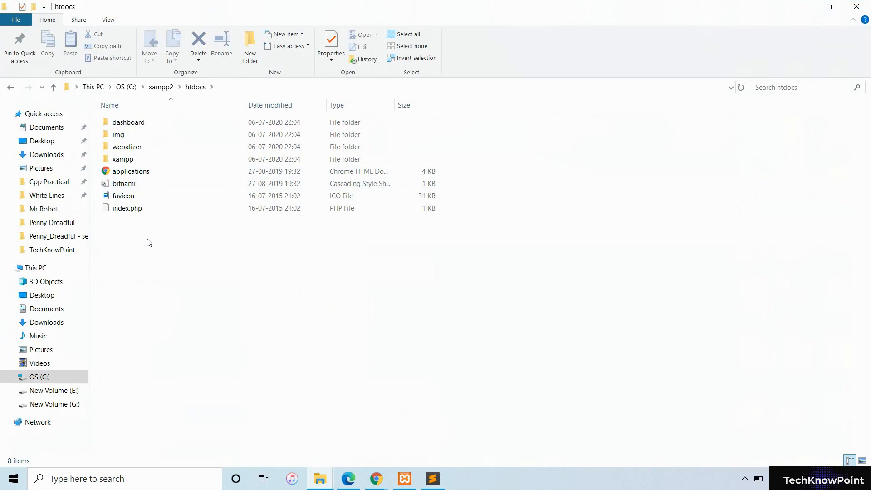
- Create a new folder named codes in the htdocs folder
{"action": "right_click", "coordinate": [161, 252]}
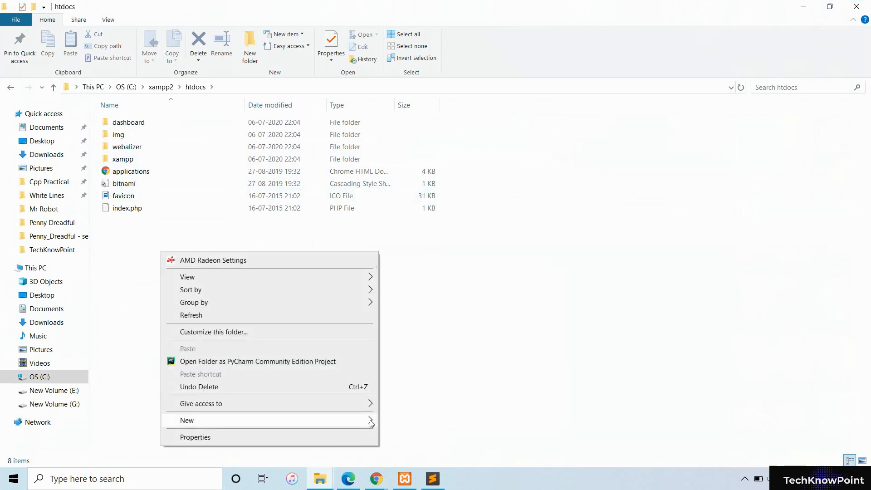
{"action": "mouse_move", "coordinate": [372, 422]}
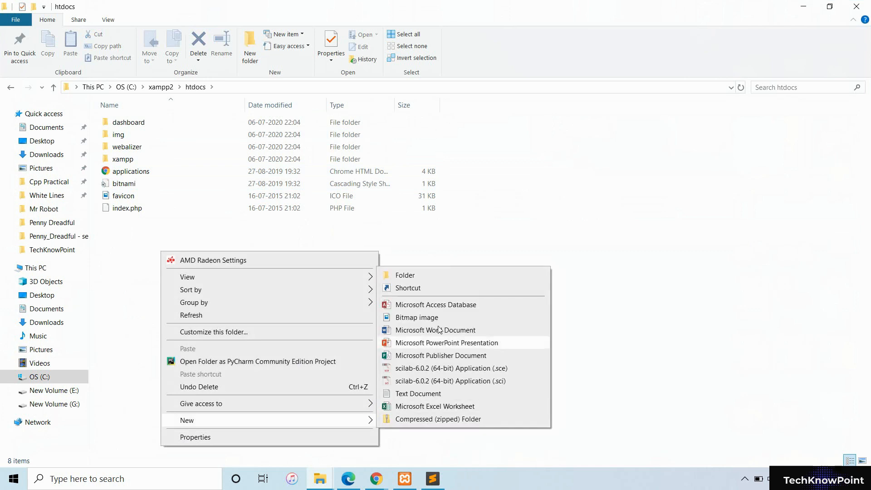
{"action": "left_click", "coordinate": [413, 276]}
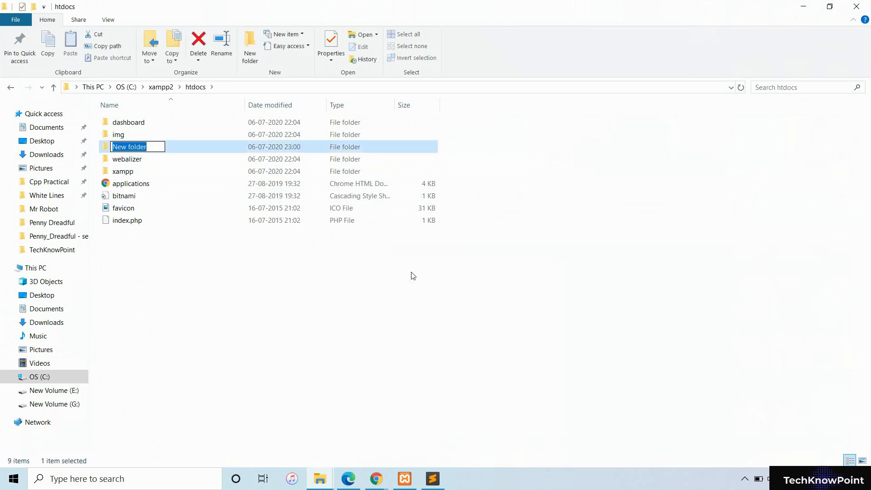
{"action": "key", "text": "BackSpace"}
{"action": "type", "text": "codes"}
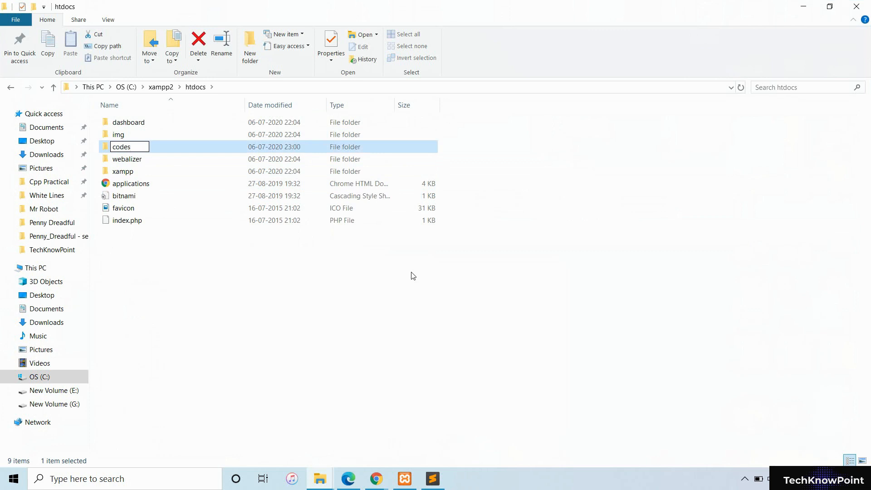
{"action": "key", "text": "Return"}
{"action": "double_click", "coordinate": [188, 127]}
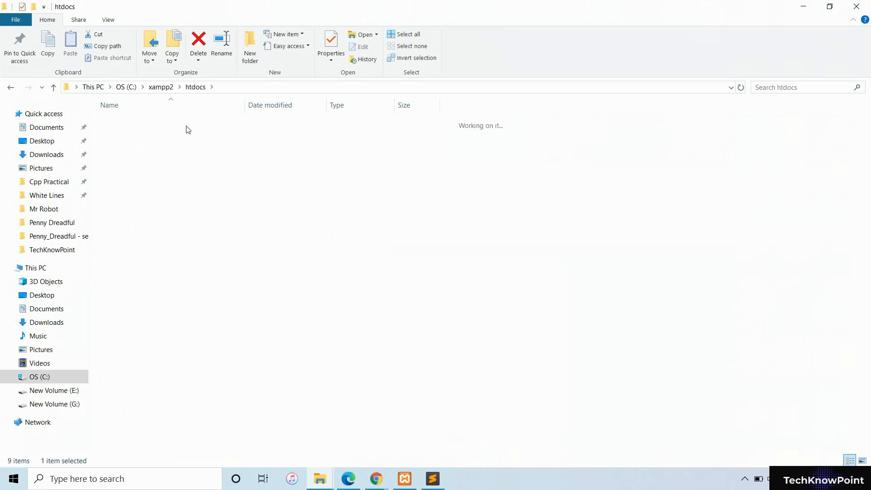
{"action": "left_click", "coordinate": [203, 88]}
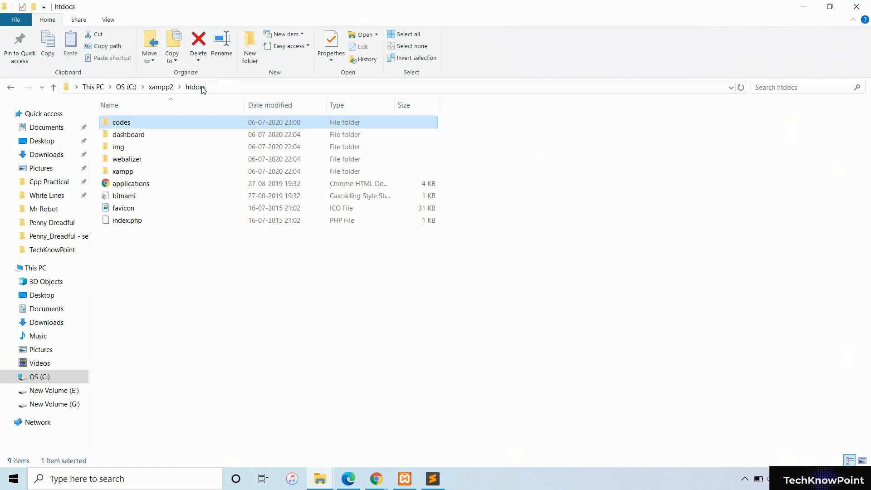
- Minimize File Explorer and launch Sublime Text 3 from the desktop in a maximized window
{"action": "left_click", "coordinate": [797, 5]}
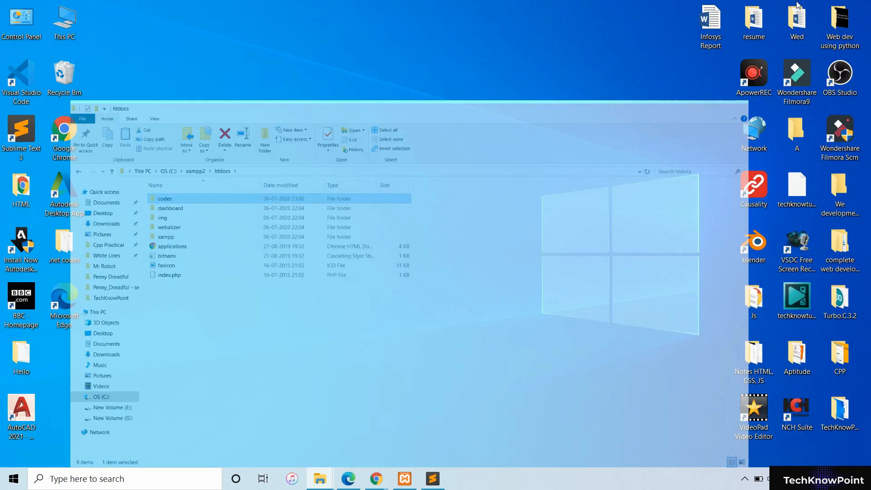
{"action": "double_click", "coordinate": [25, 144]}
{"action": "double_click", "coordinate": [460, 35]}
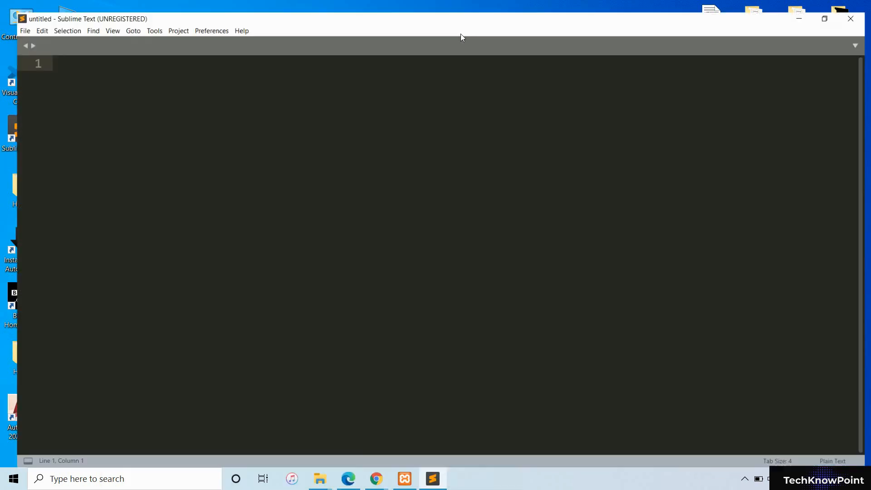
- Open the codes folder from C:\xampp2\htdocs as the working folder
{"action": "left_click", "coordinate": [13, 20]}
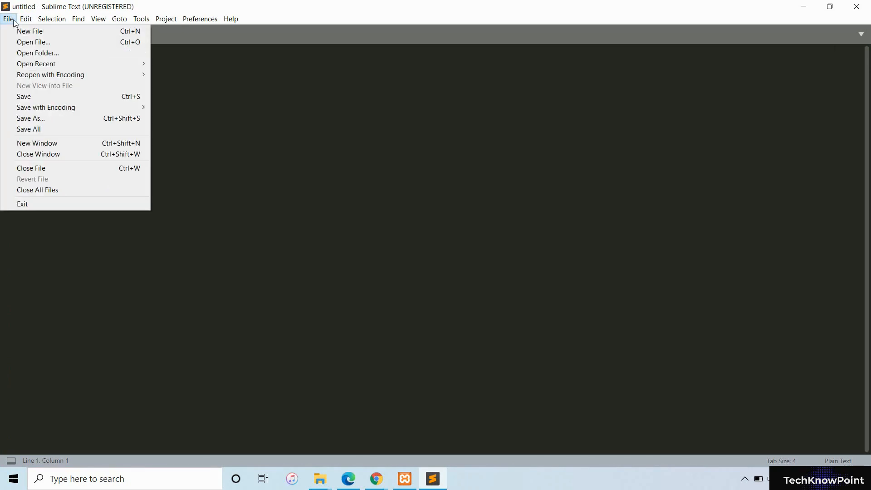
{"action": "left_click", "coordinate": [25, 53]}
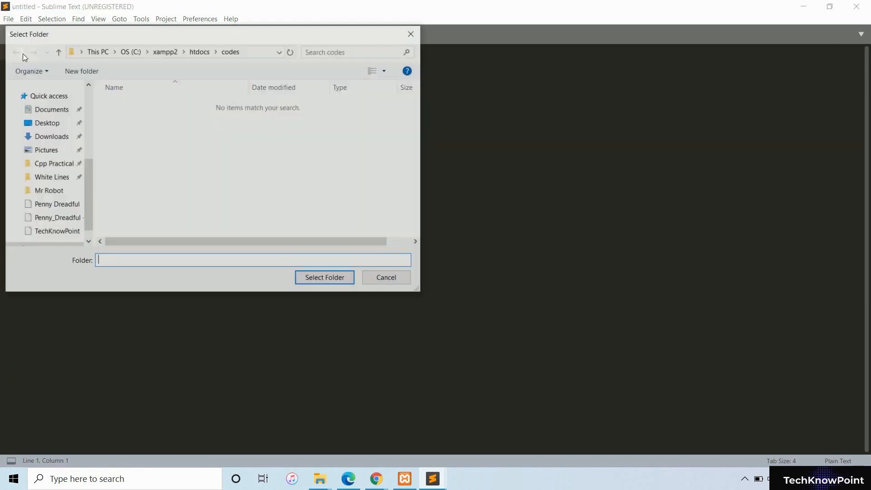
{"action": "left_click", "coordinate": [199, 51]}
{"action": "left_click", "coordinate": [134, 107]}
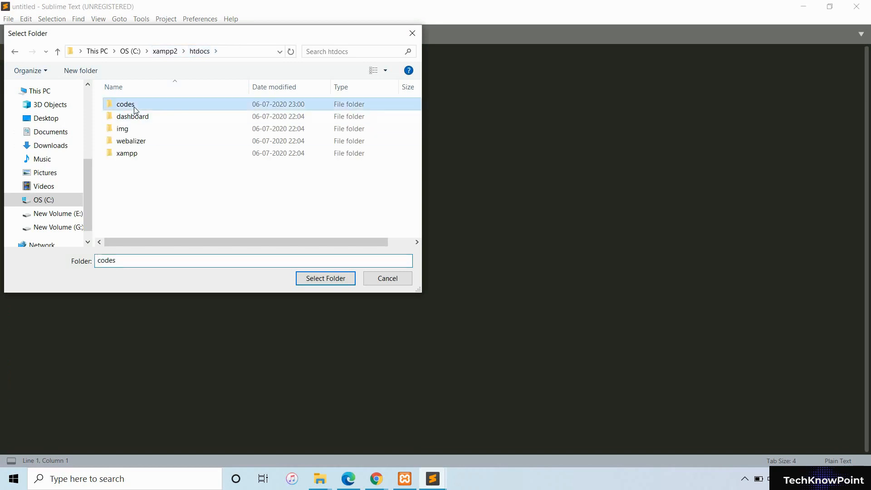
{"action": "left_click", "coordinate": [337, 278]}
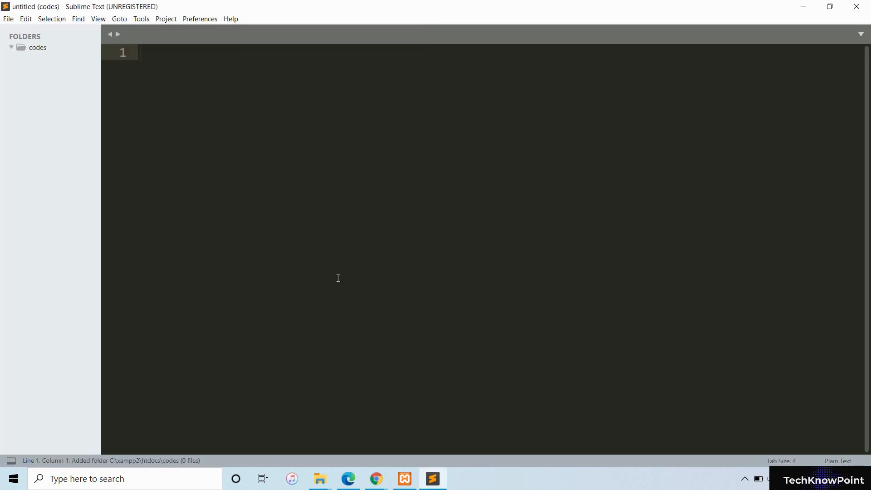
- Create a new file in the codes folder and write a PHP block containing echo 'Hello World';
{"action": "right_click", "coordinate": [35, 50]}
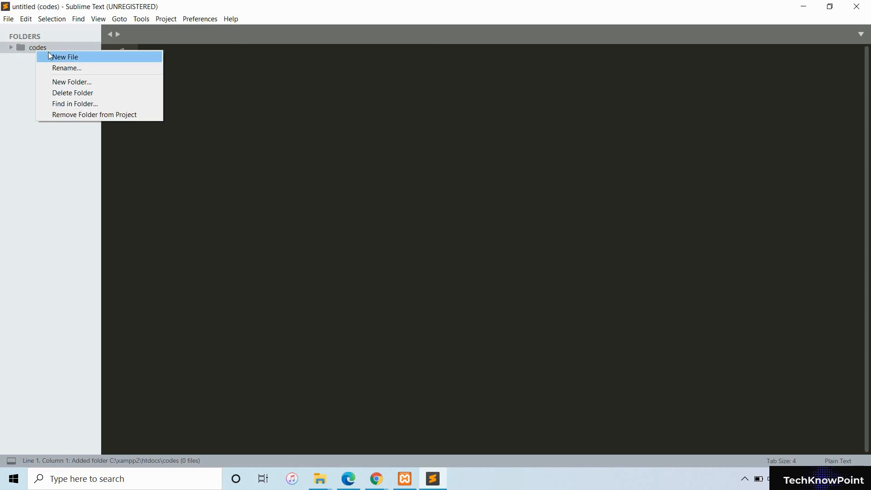
{"action": "left_click", "coordinate": [50, 55]}
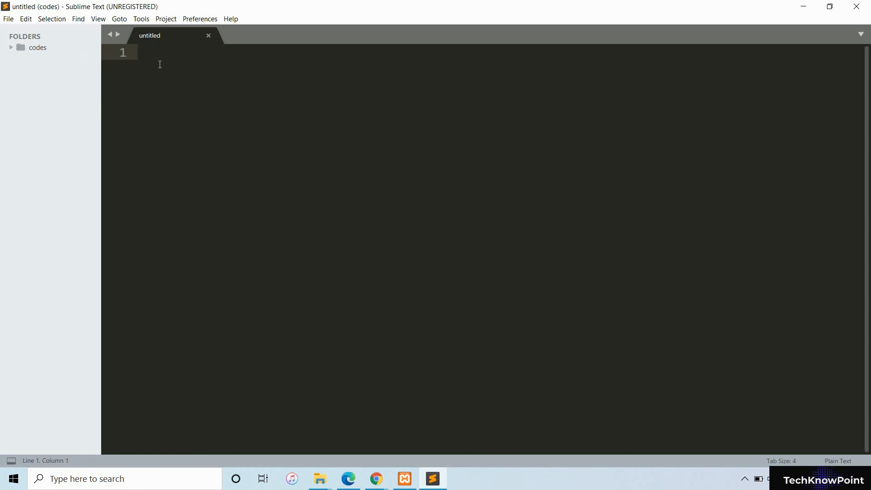
{"action": "type", "text": "<?"}
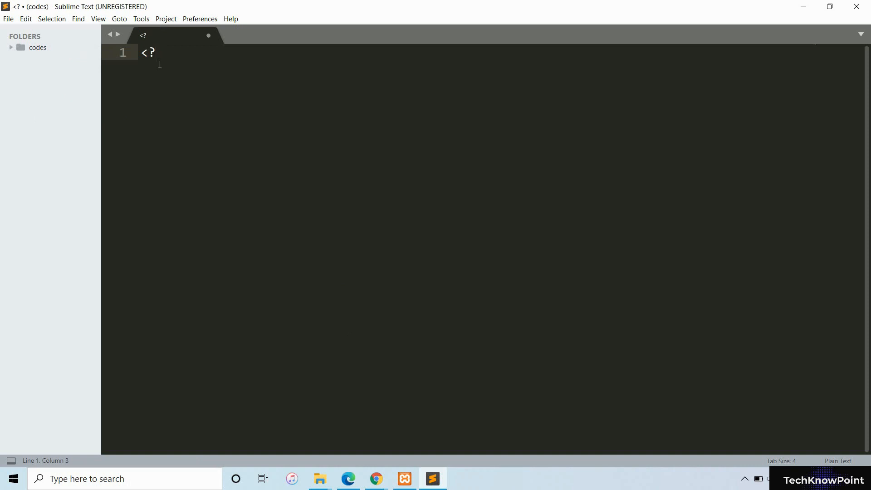
{"action": "type", "text": "php"}
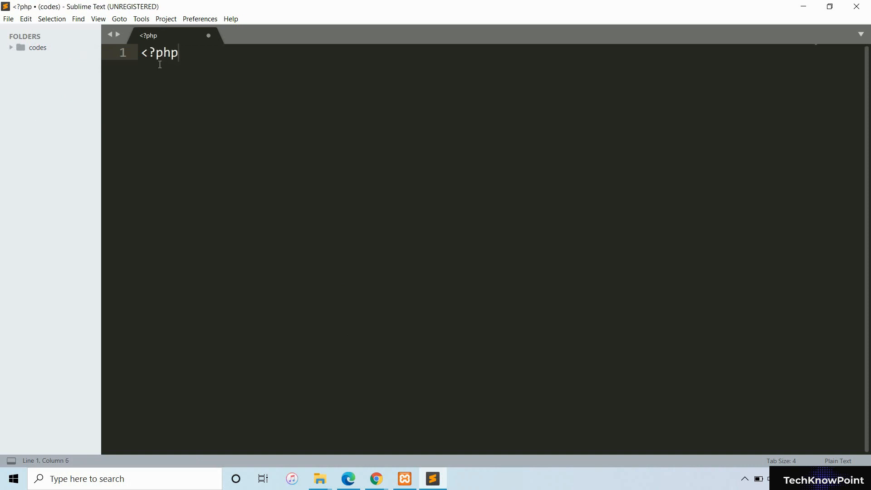
{"action": "key", "text": "Return"}
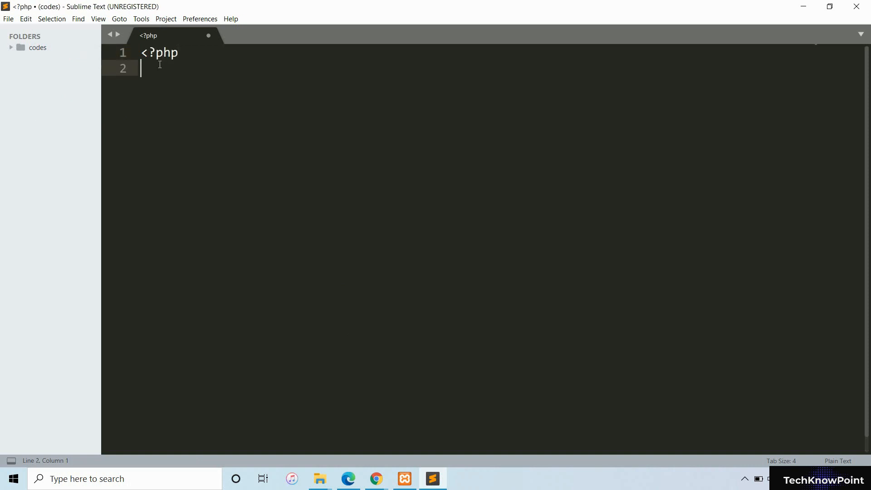
{"action": "key", "text": "Tab"}
{"action": "type", "text": "echo '"}
{"action": "type", "text": "Hello "}
{"action": "type", "text": "World'"}
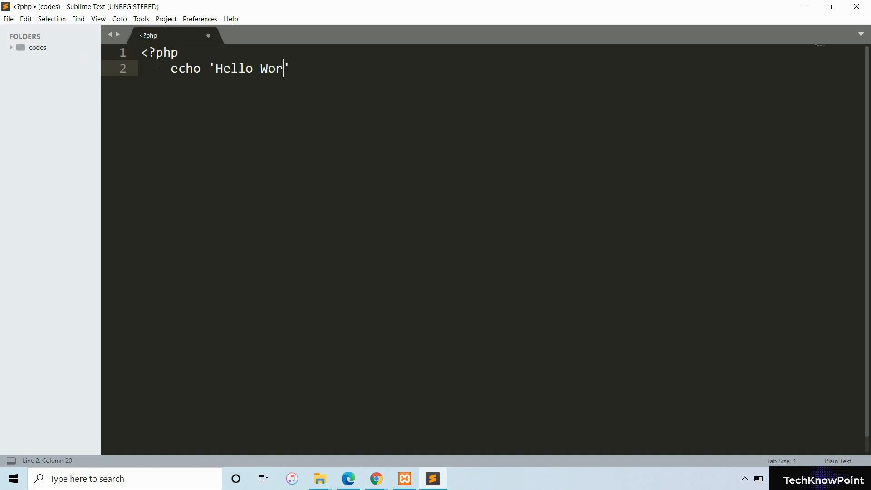
{"action": "type", "text": ";"}
{"action": "key", "text": "Return"}
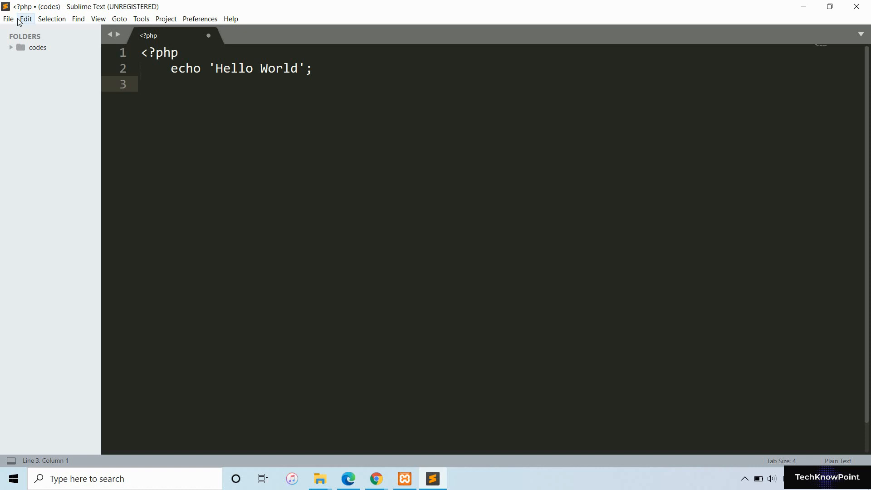
{"action": "type", "text": "?>"}
- Save the PHP file as index.php in the codes folder
{"action": "left_click", "coordinate": [9, 19]}
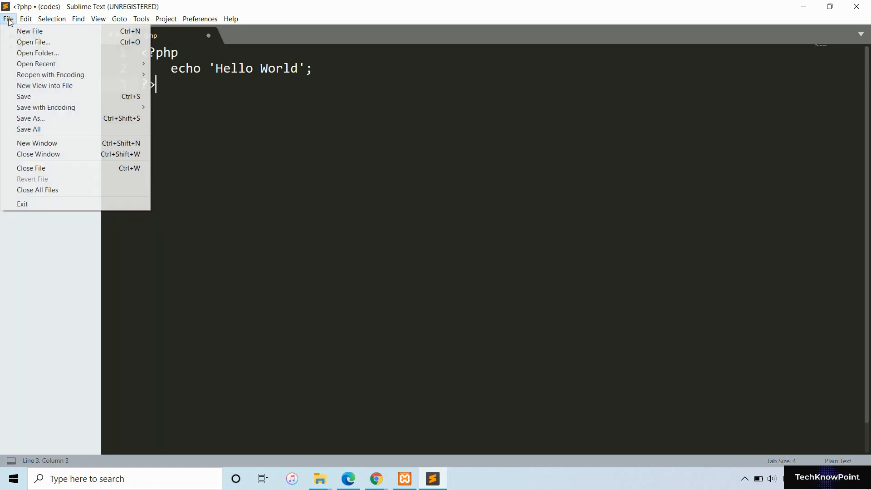
{"action": "left_click", "coordinate": [34, 118]}
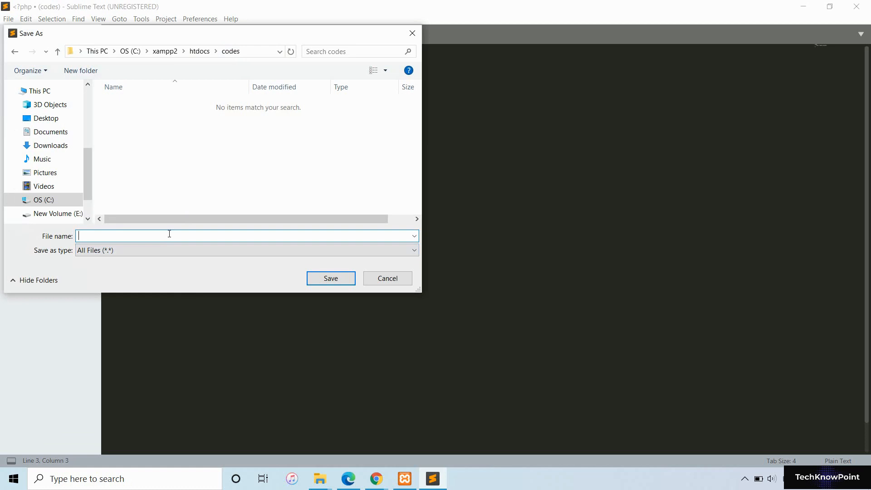
{"action": "type", "text": "index.php"}
{"action": "key", "text": "Return"}
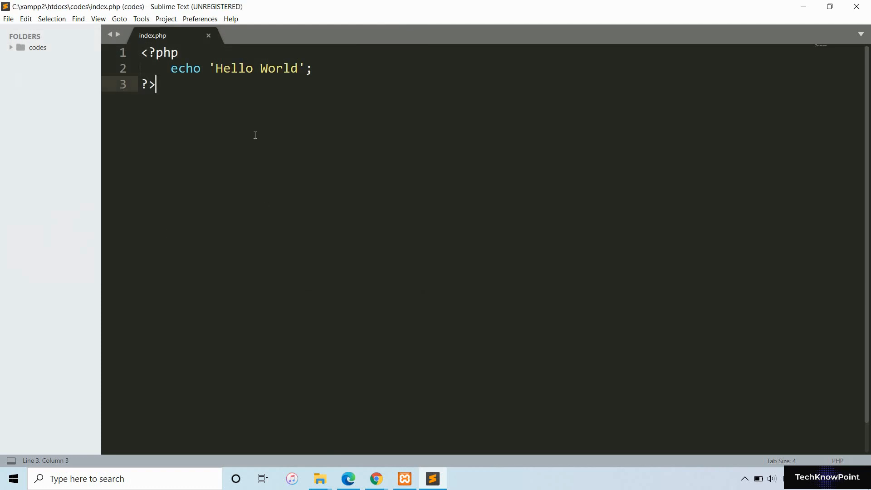
- Minimize the editor, open a maximized Google Chrome window and load localhost/codes
{"action": "left_click", "coordinate": [803, 7]}
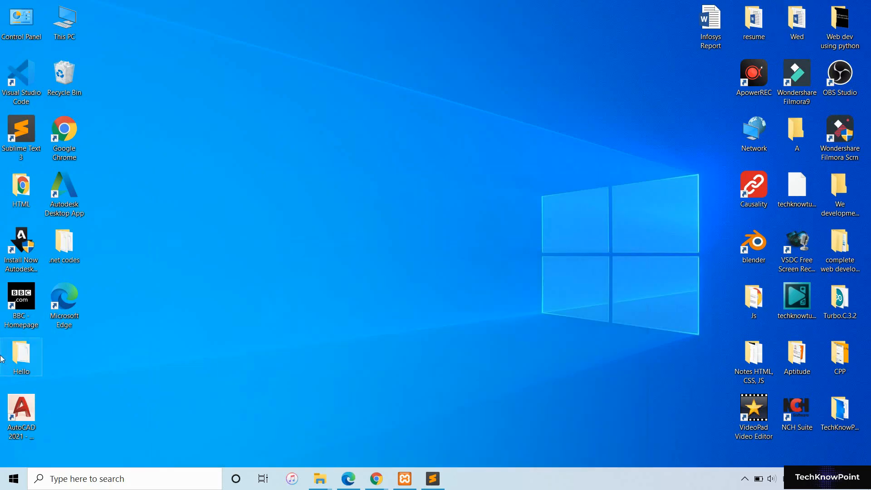
{"action": "double_click", "coordinate": [63, 133]}
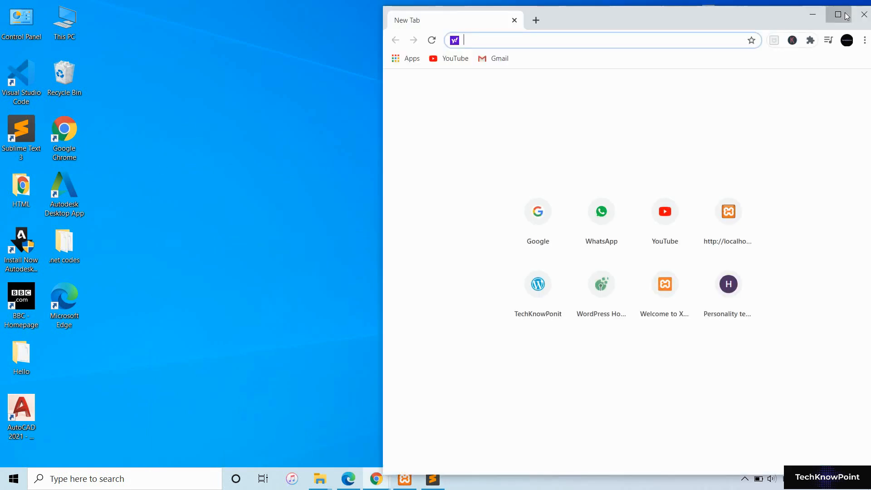
{"action": "left_click", "coordinate": [838, 14]}
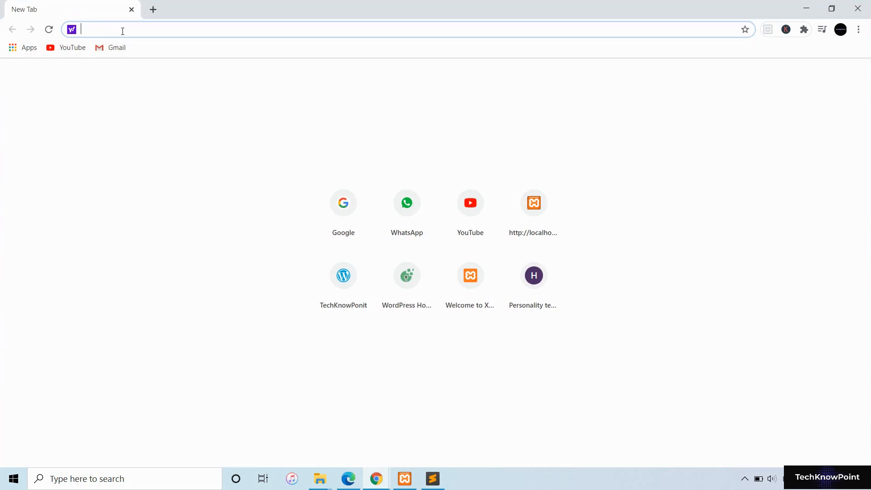
{"action": "type", "text": "loc"}
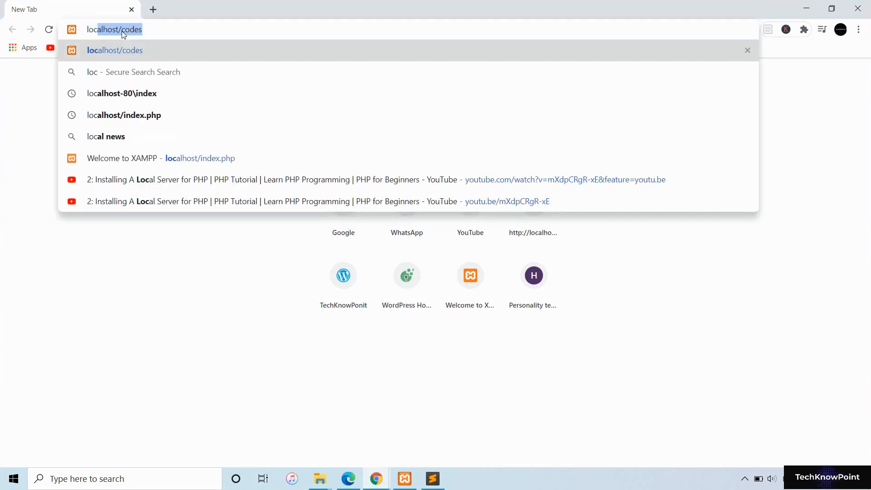
{"action": "type", "text": "alhost"}
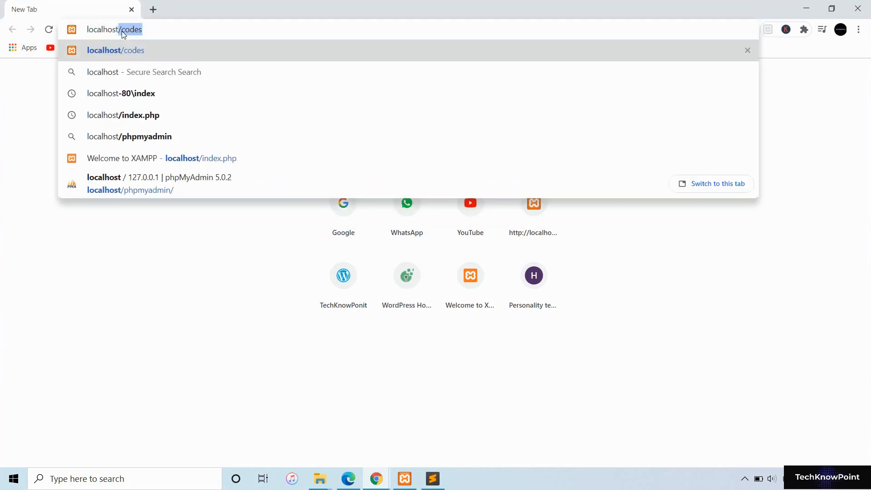
{"action": "type", "text": "/"}
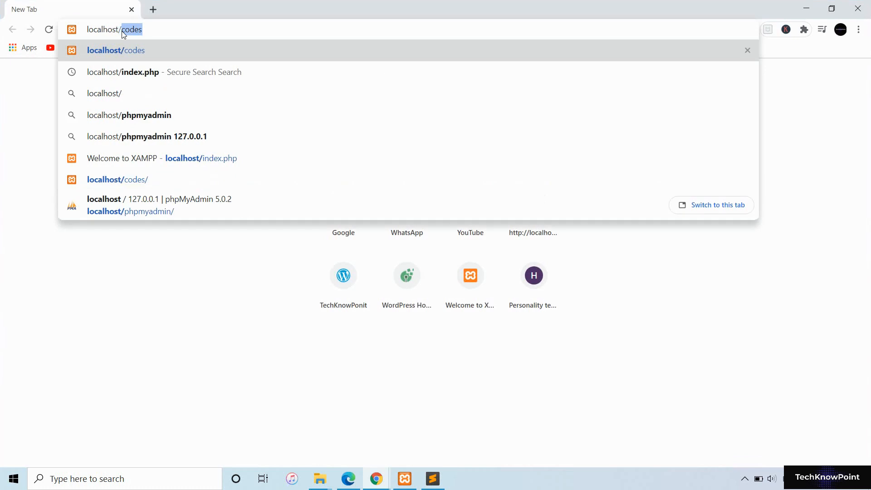
{"action": "type", "text": "codes"}
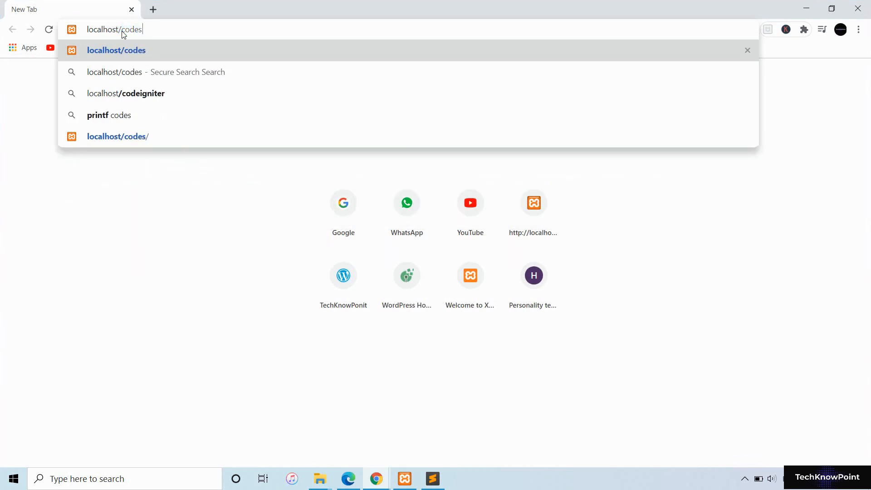
{"action": "key", "text": "Return"}
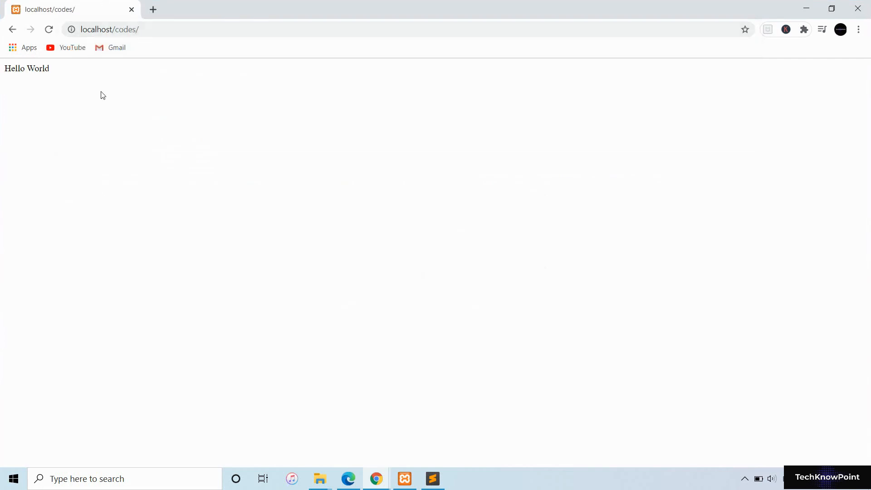
- Compare the text on the localhost/codes page with the echo statement in index.php in Sublime Text, and minimize the browser
{"action": "left_click_drag", "start_coordinate": [101, 95], "coordinate": [1, 73]}
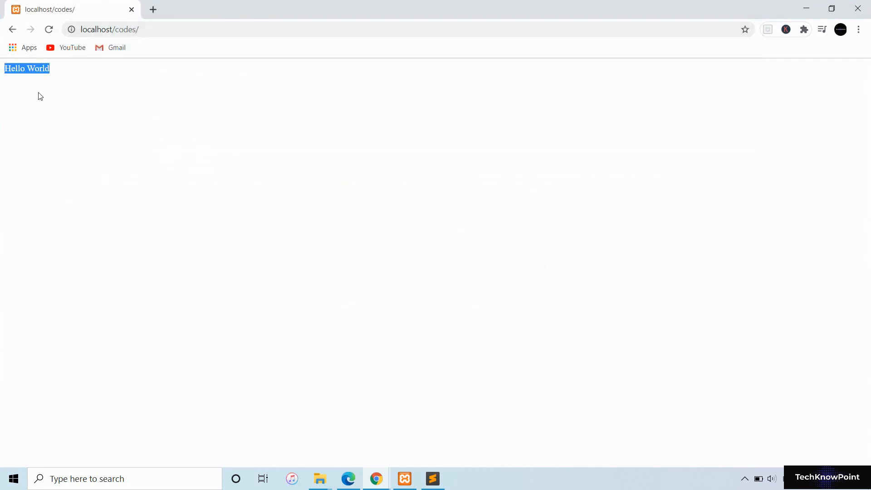
{"action": "left_click", "coordinate": [71, 112]}
{"action": "left_click", "coordinate": [433, 478]}
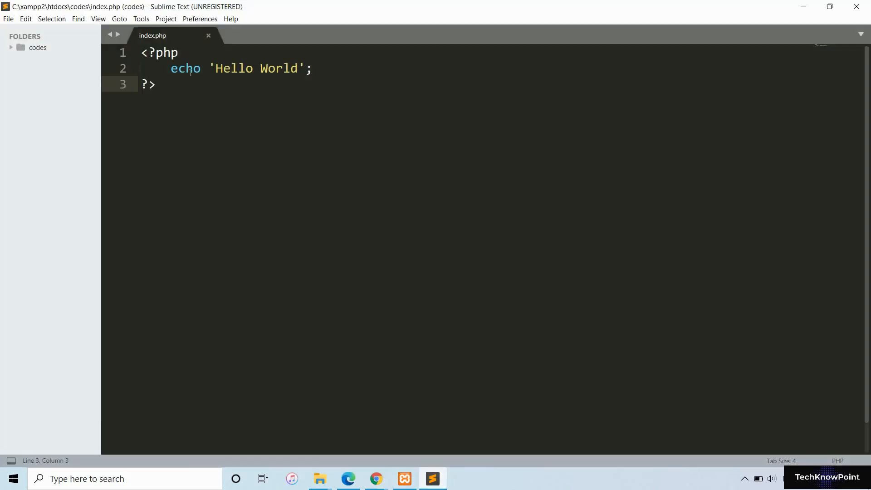
{"action": "left_click_drag", "start_coordinate": [310, 69], "coordinate": [215, 69]}
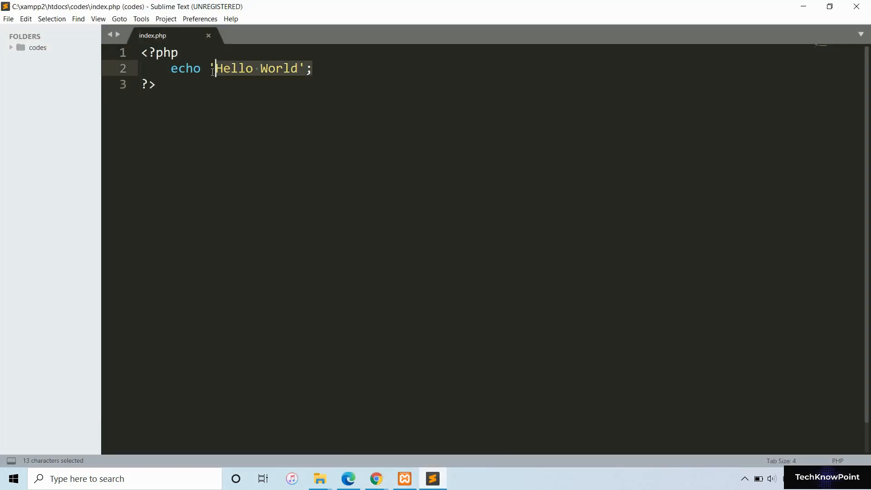
{"action": "left_click", "coordinate": [432, 479]}
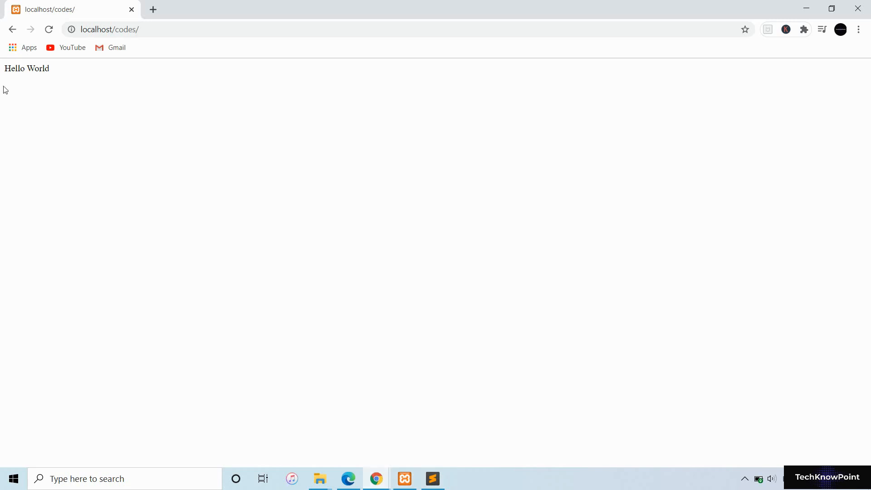
{"action": "left_click", "coordinate": [807, 8]}
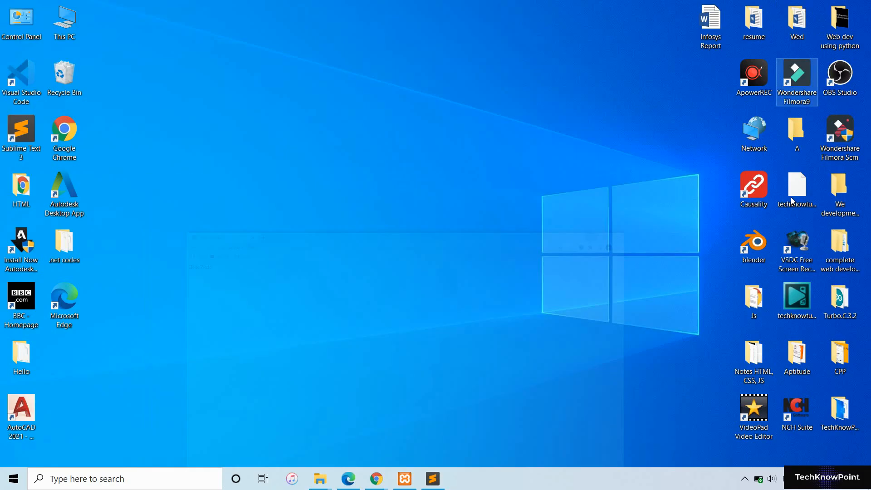
- Switch to Sublime Text, create a new file and save it as first.php in the codes folder
{"action": "left_click", "coordinate": [433, 479]}
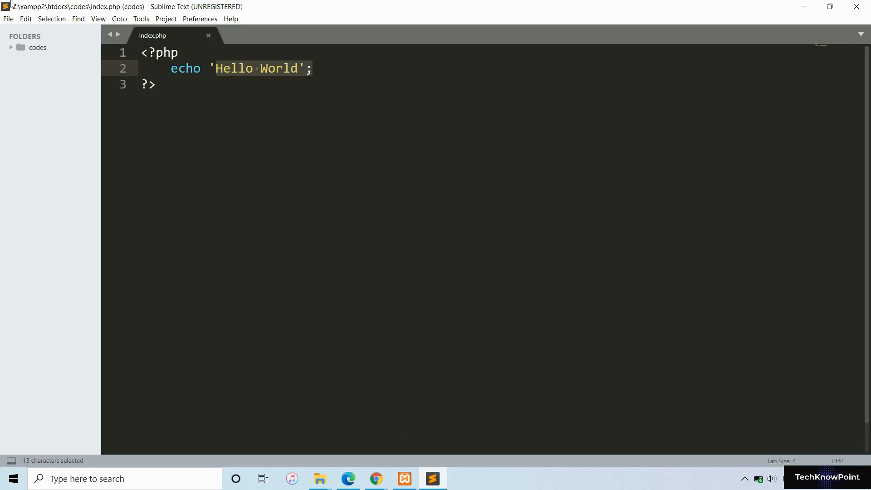
{"action": "left_click", "coordinate": [9, 19]}
{"action": "left_click", "coordinate": [20, 31]}
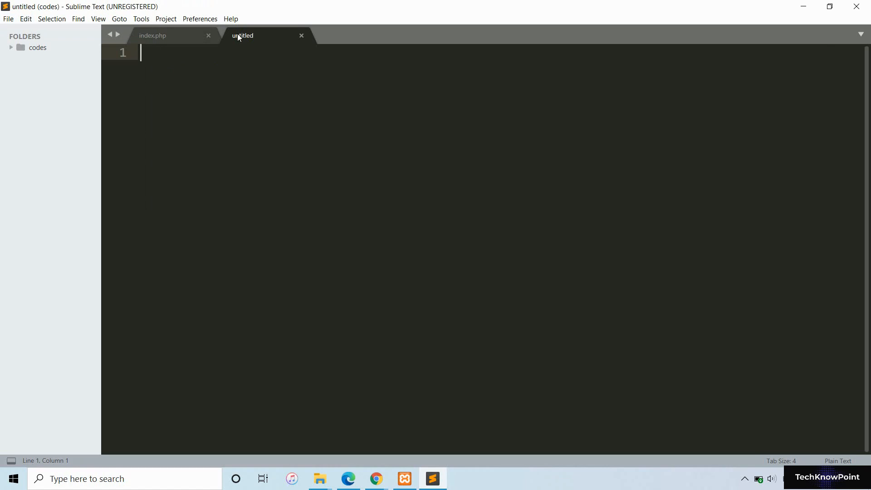
{"action": "left_click", "coordinate": [9, 18]}
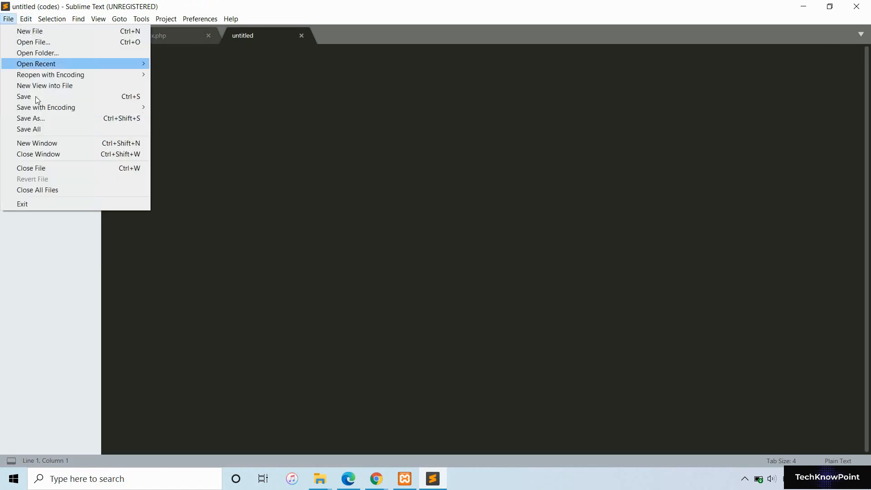
{"action": "left_click", "coordinate": [40, 119]}
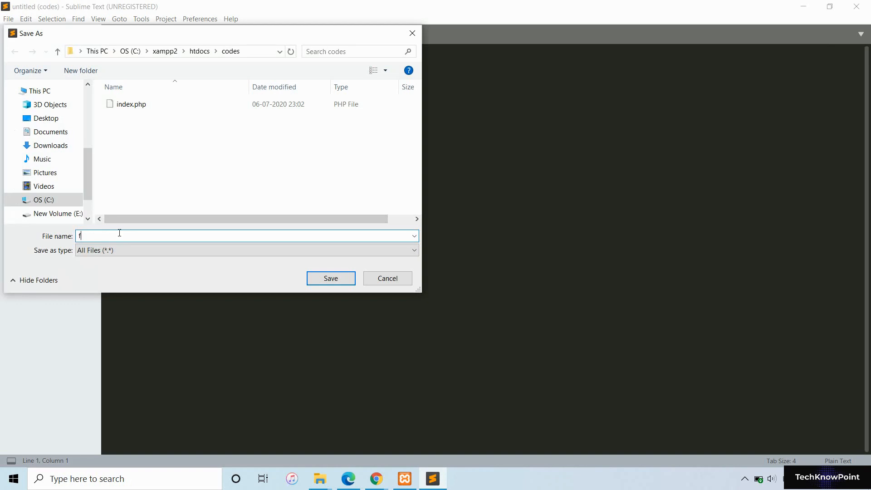
{"action": "type", "text": "first.php"}
{"action": "key", "text": "Return"}
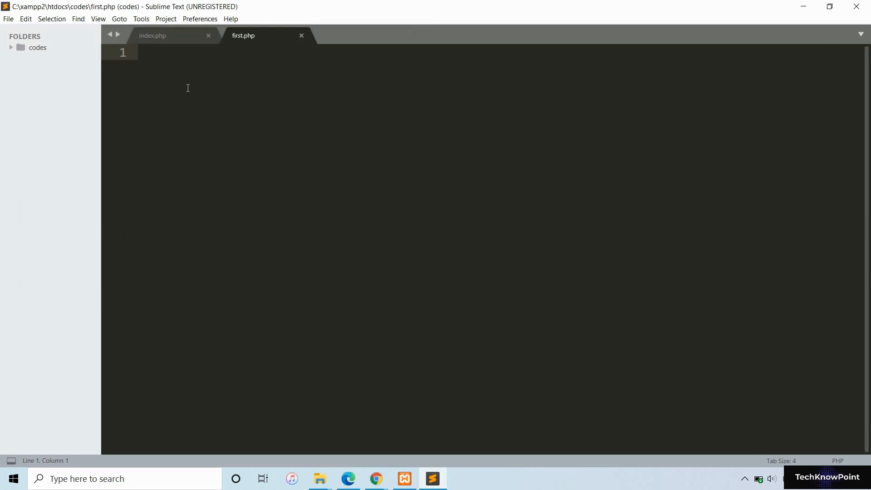
- Open a PHP block with <?php in first.php and add the indented line echo 'Hello and welcome to my web page';
{"action": "type", "text": "<?"}
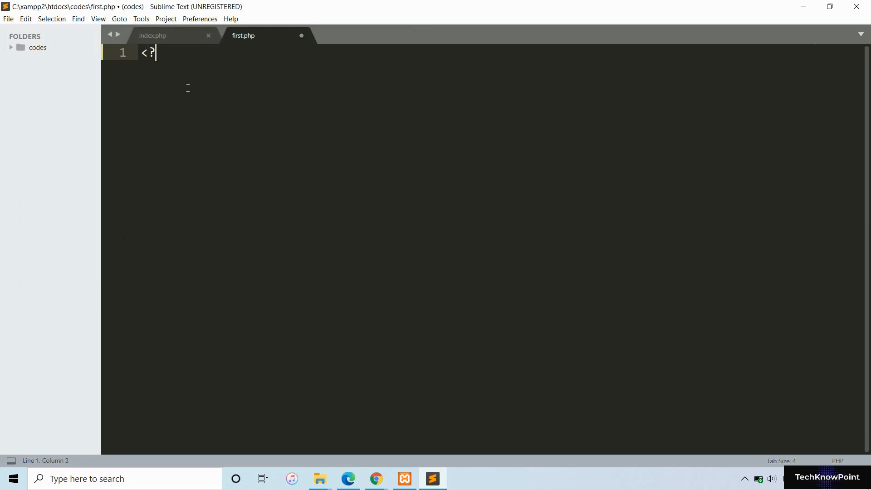
{"action": "type", "text": "php"}
{"action": "key", "text": "Escape"}
{"action": "key", "text": "Return"}
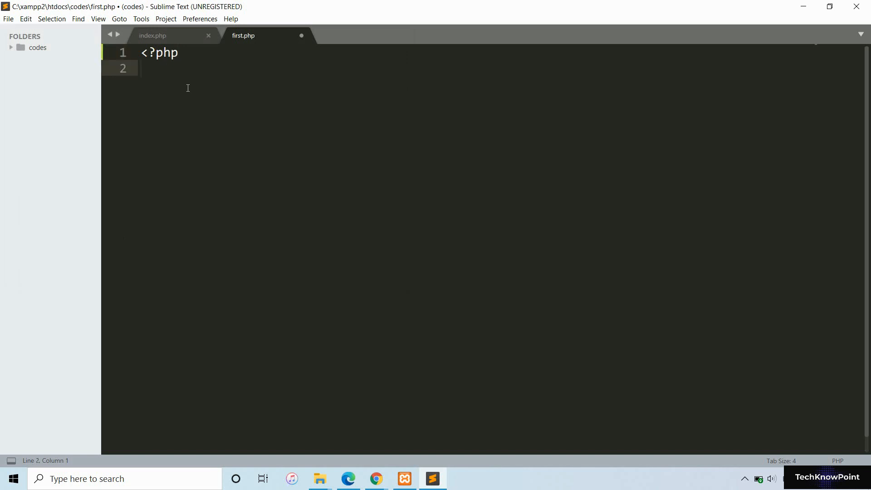
{"action": "key", "text": "Tab"}
{"action": "type", "text": "e"}
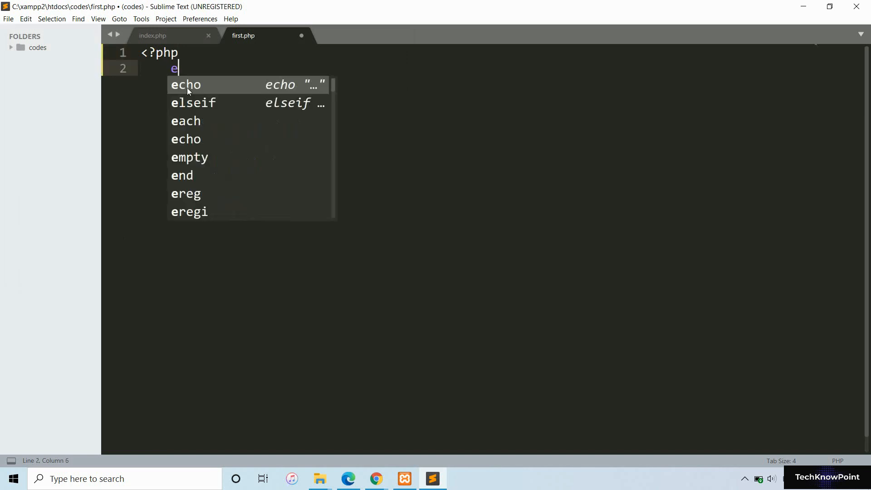
{"action": "type", "text": "cho'"}
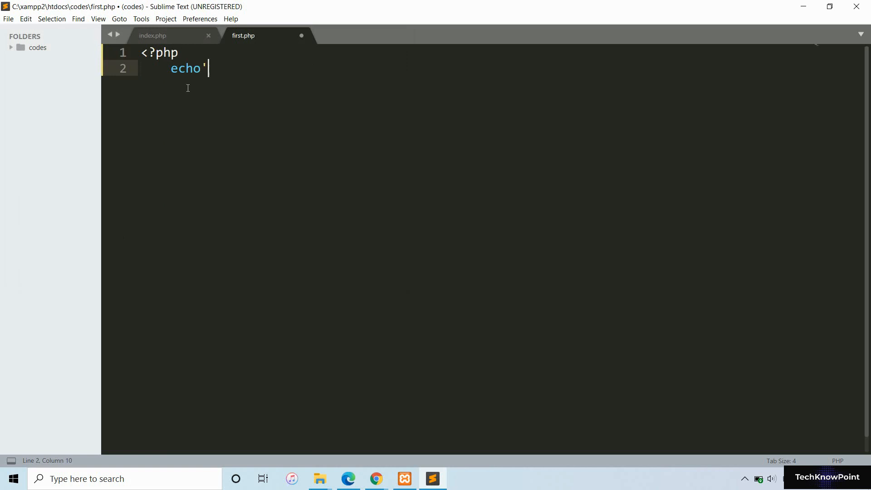
{"action": "key", "text": "BackSpace"}
{"action": "type", "text": "'Hell"}
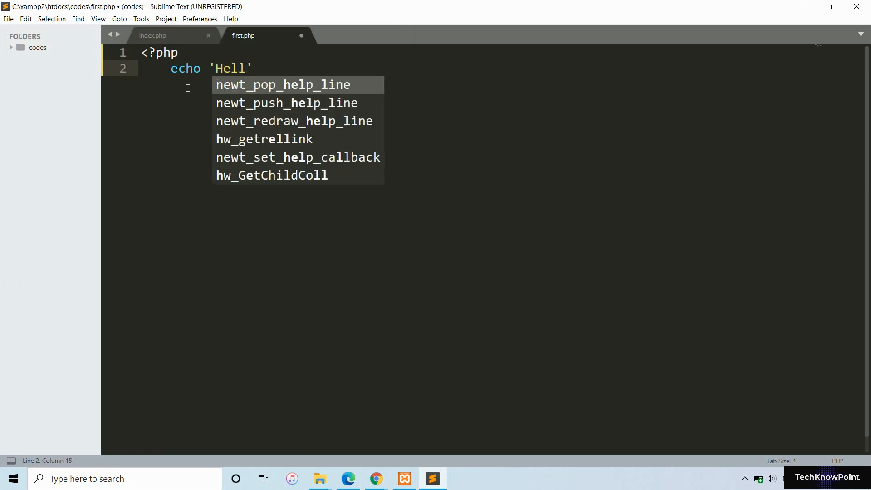
{"action": "type", "text": "o and "}
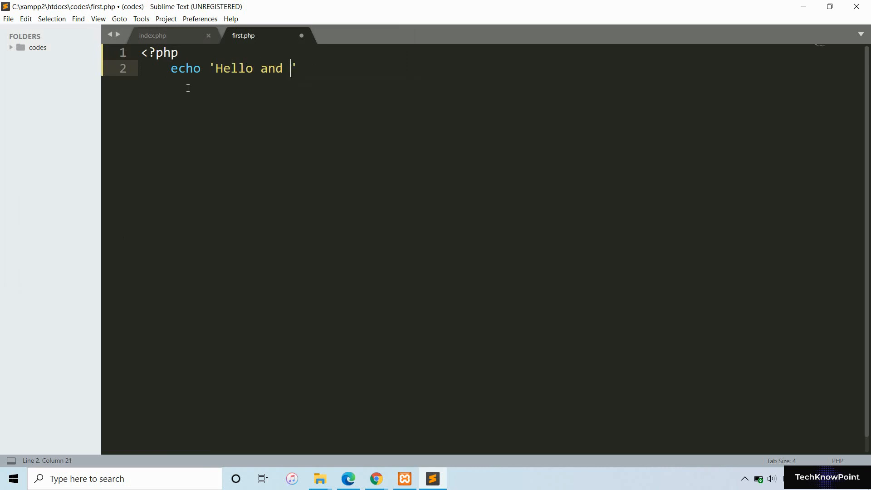
{"action": "type", "text": "we"}
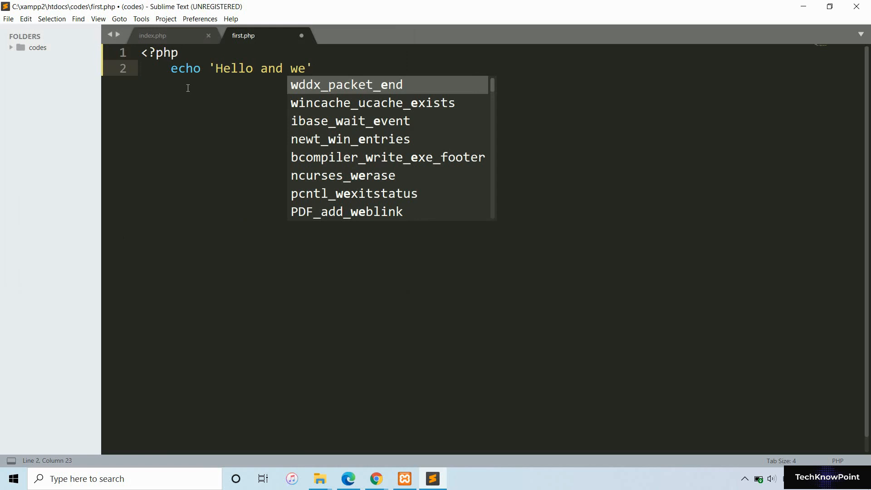
{"action": "type", "text": "lcome "}
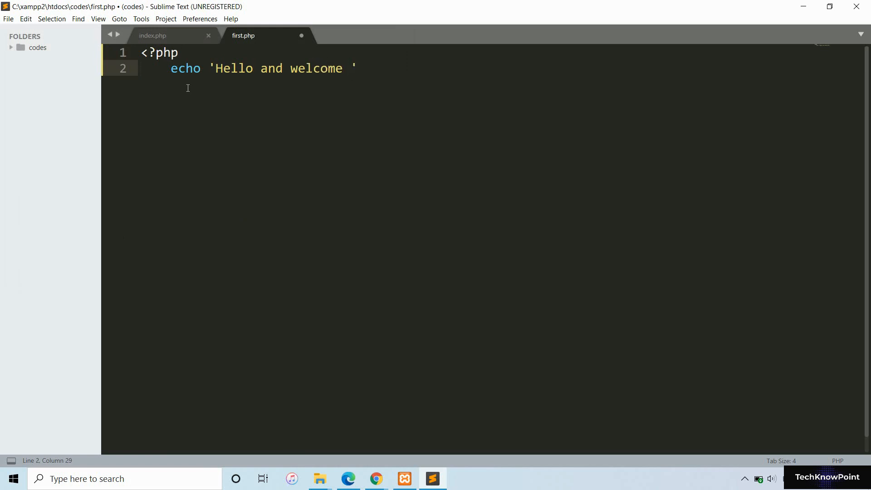
{"action": "type", "text": "to my web page"}
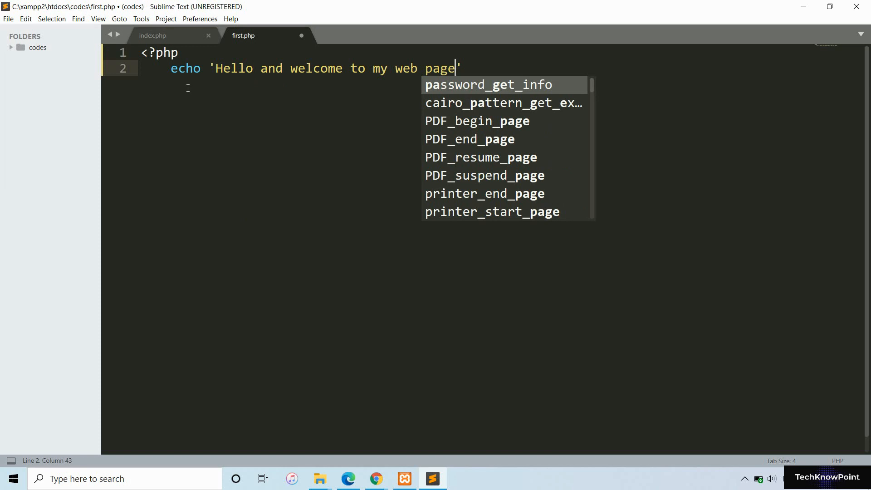
{"action": "key", "text": "Right"}
{"action": "type", "text": ";"}
{"action": "key", "text": "Return"}
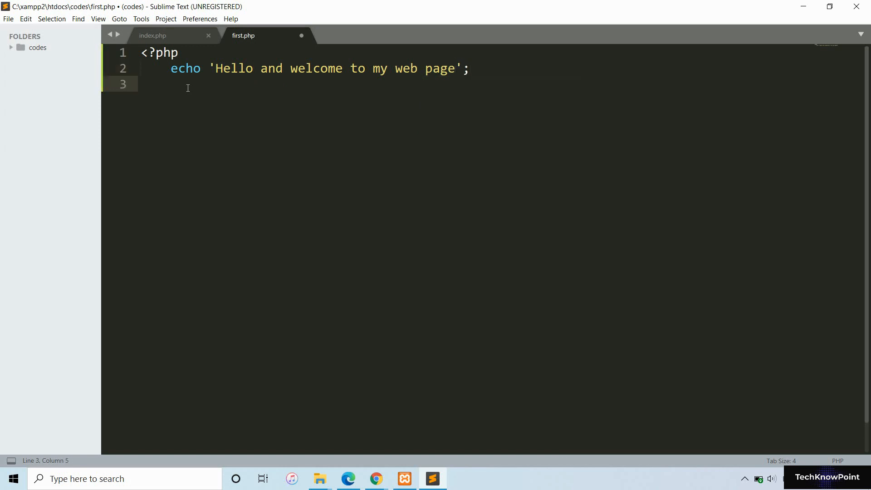
- Close the PHP block with an unindented ?> and save first.php
{"action": "key", "text": "BackSpace"}
{"action": "type", "text": "?>"}
{"action": "key", "text": "ctrl+s"}
{"action": "left_click", "coordinate": [798, 6]}
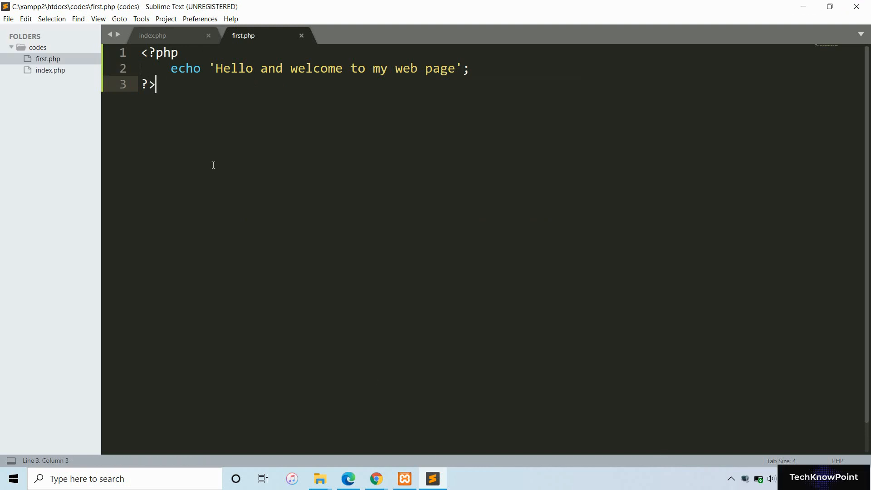
{"action": "key", "text": "ctrl+s"}
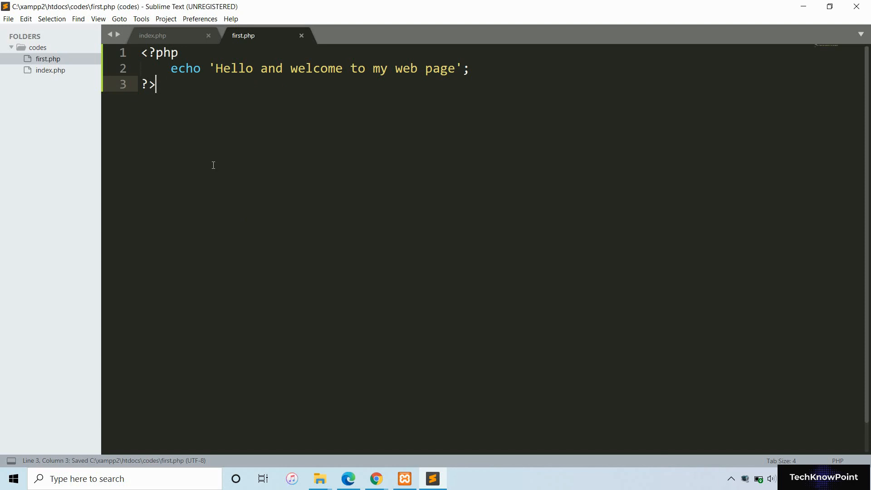
- Switch to the Google Chrome window showing localhost/codes and enter the localhost/codes/ address for first.php
{"action": "left_click", "coordinate": [376, 479]}
{"action": "left_click", "coordinate": [463, 428]}
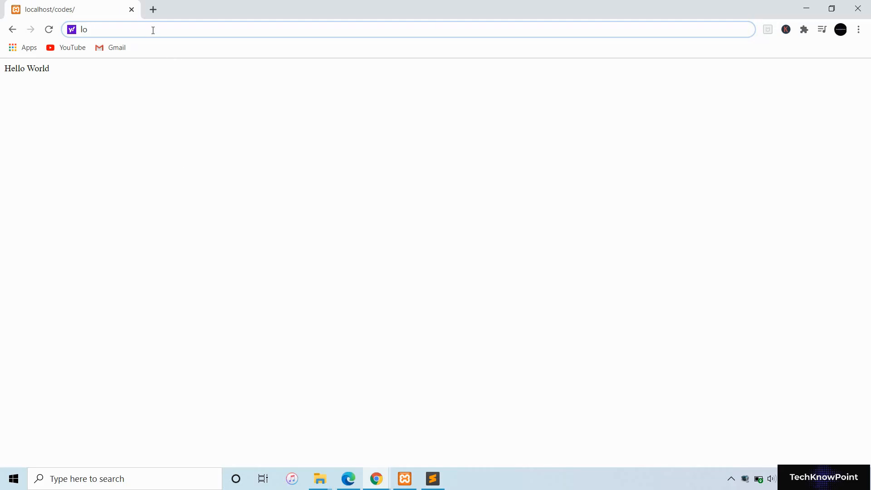
{"action": "type", "text": "loca;"}
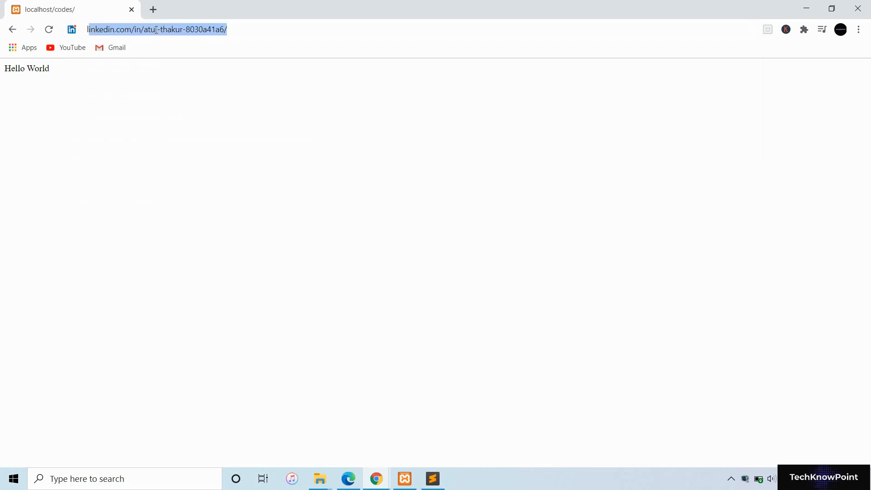
{"action": "type", "text": "ho"}
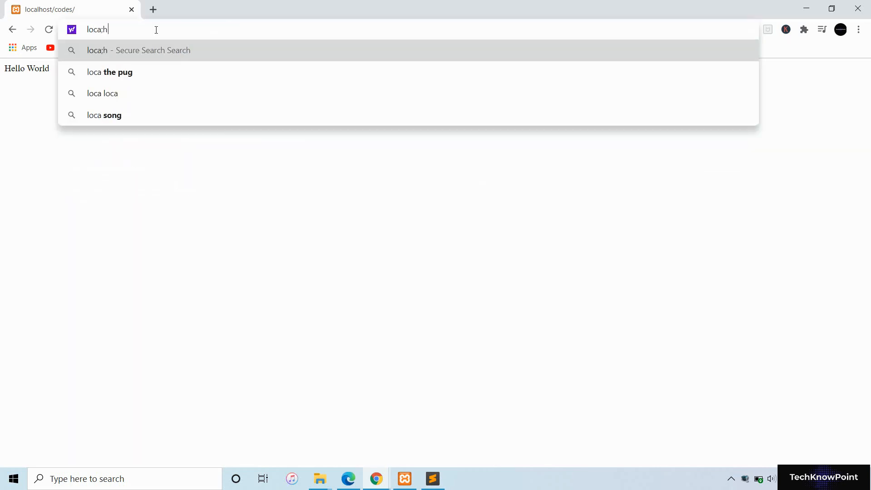
{"action": "key", "text": "BackSpace"}
{"action": "key", "text": "BackSpace"}
{"action": "key", "text": "BackSpace"}
{"action": "type", "text": "l"}
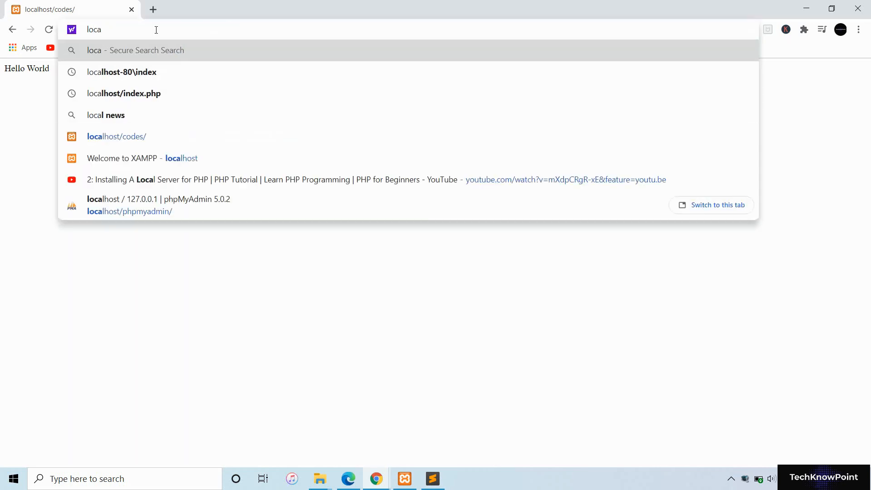
{"action": "type", "text": "host/"}
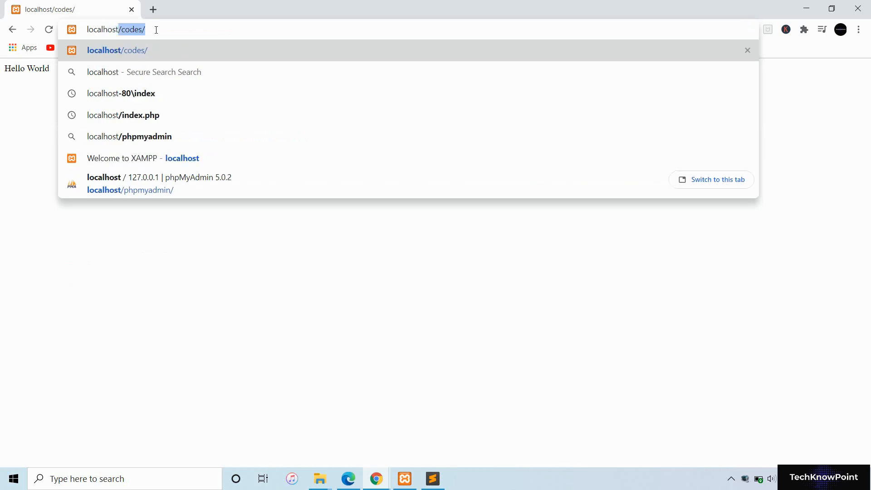
{"action": "type", "text": "codes"}
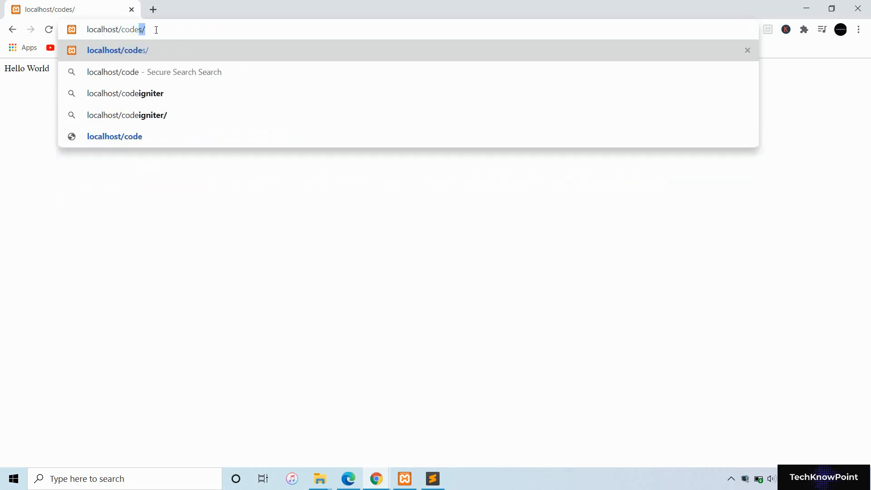
{"action": "type", "text": "/"}
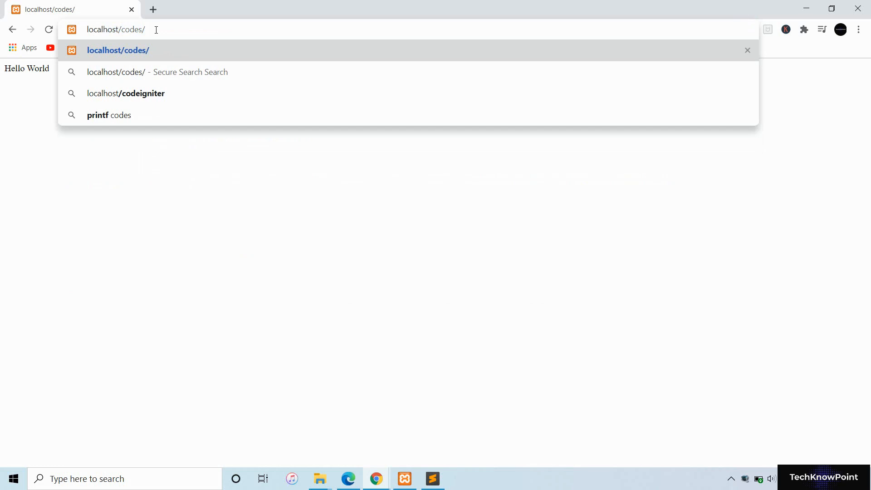
{"action": "type", "text": "firs"}
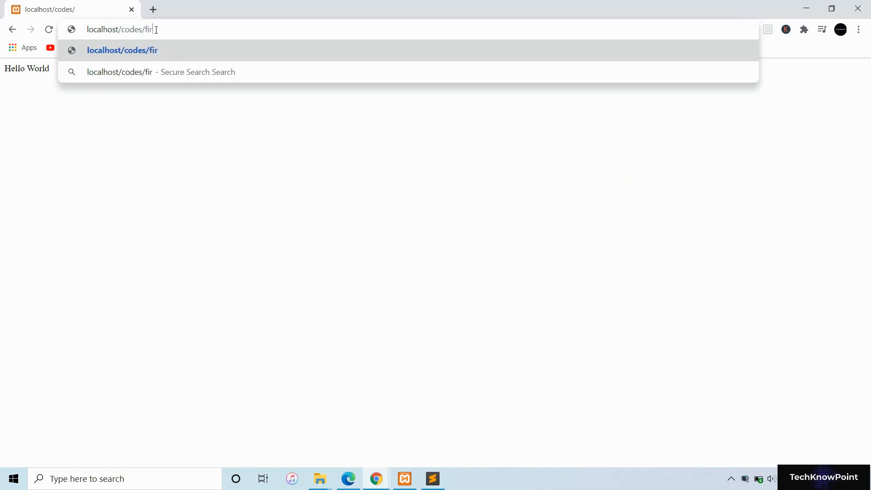